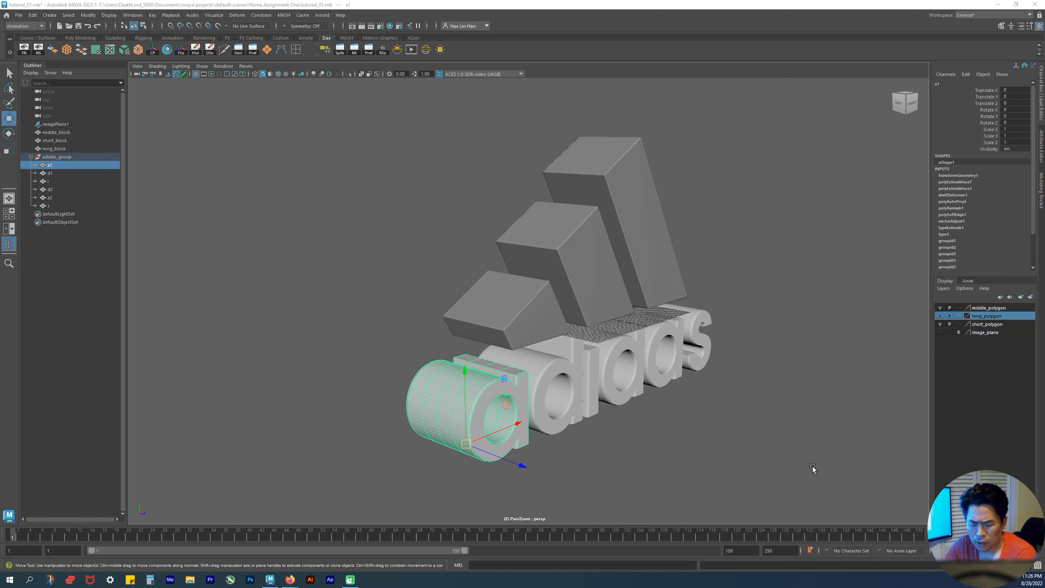
- Examine the construction history of the first letter a and its polyExtrudeFace7 attributes, enlarging the channel list for readability
left_click_drag(614, 376, 513, 383, "alt")
middle_click_drag(512, 383, 522, 359, "alt")
right_click_drag(519, 359, 649, 425, "alt")
middle_click_drag(521, 401, 505, 343, "alt")
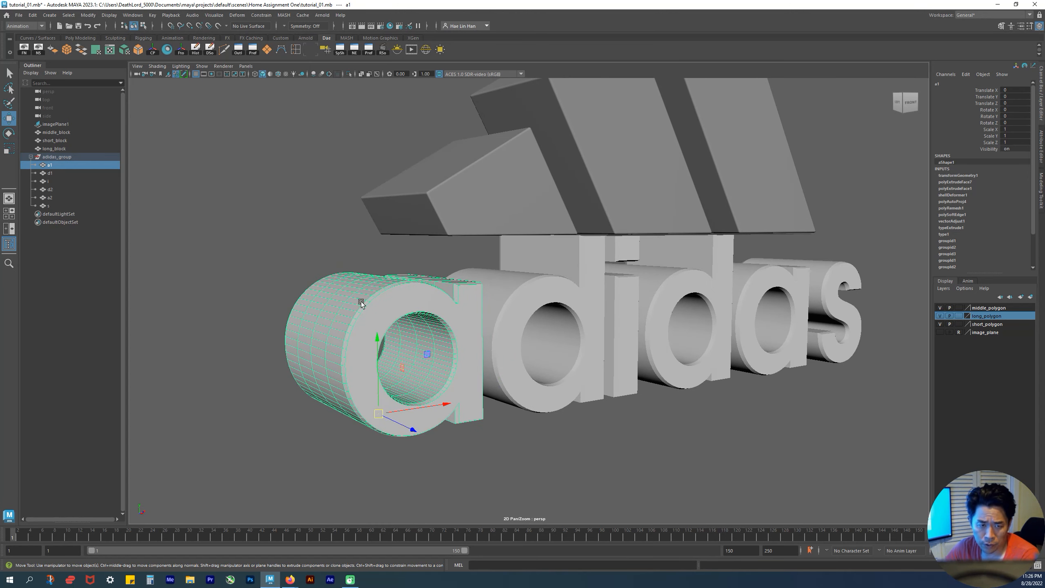
right_click_drag(617, 334, 518, 361, "alt")
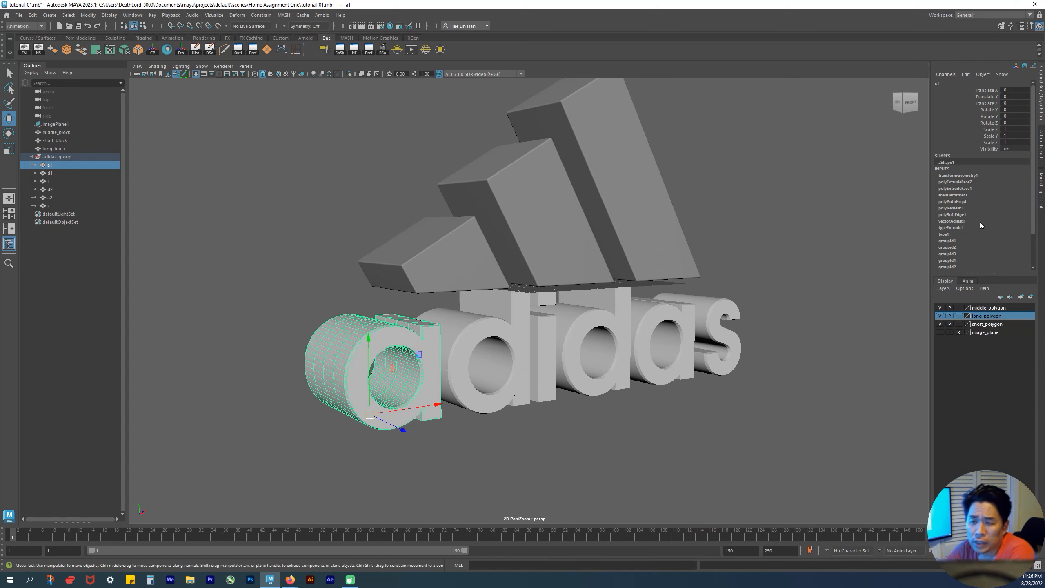
left_click_drag(987, 273, 986, 347)
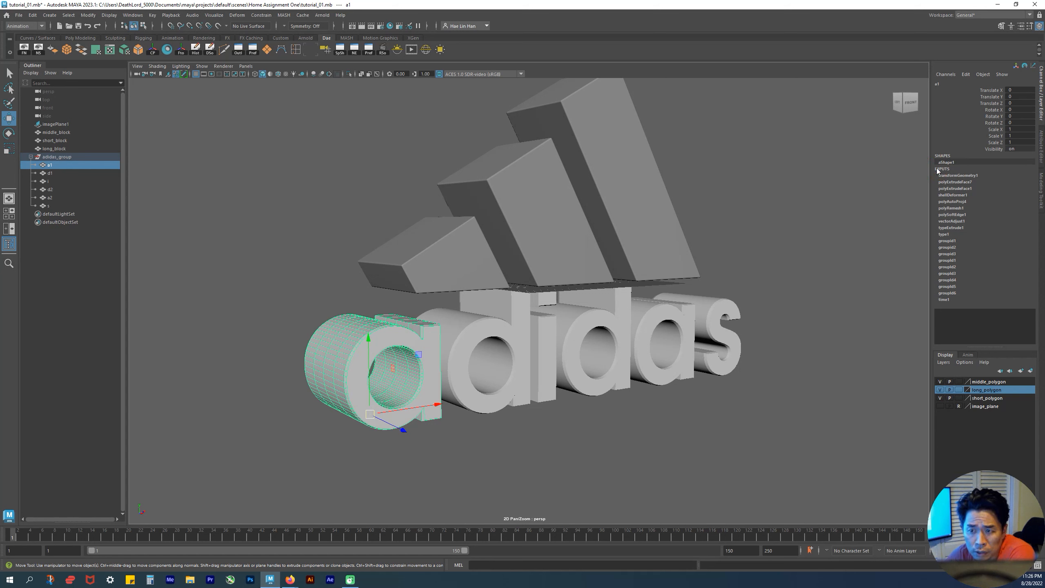
left_click(954, 183)
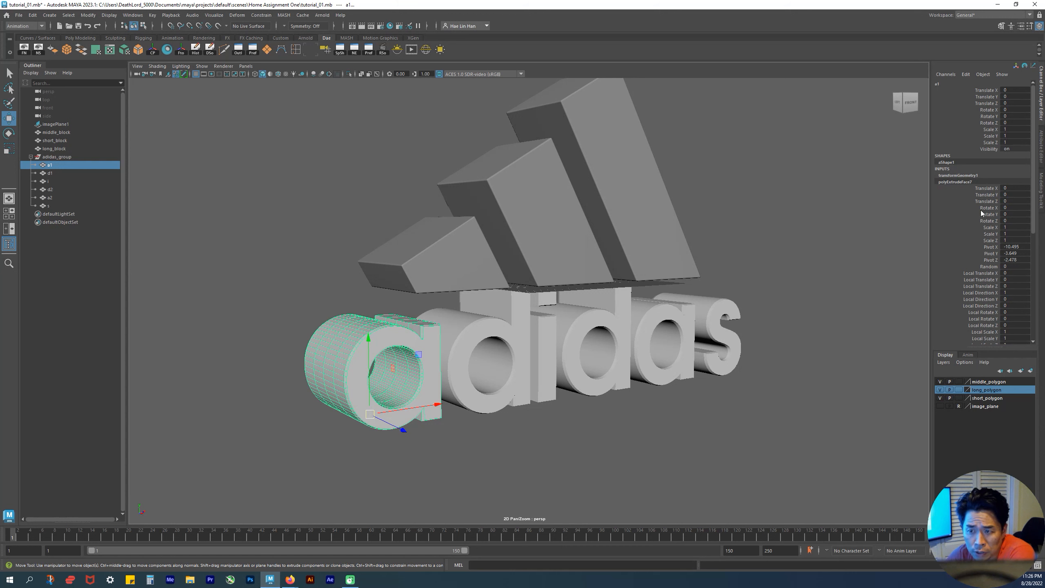
scroll(980, 208, "down", 5)
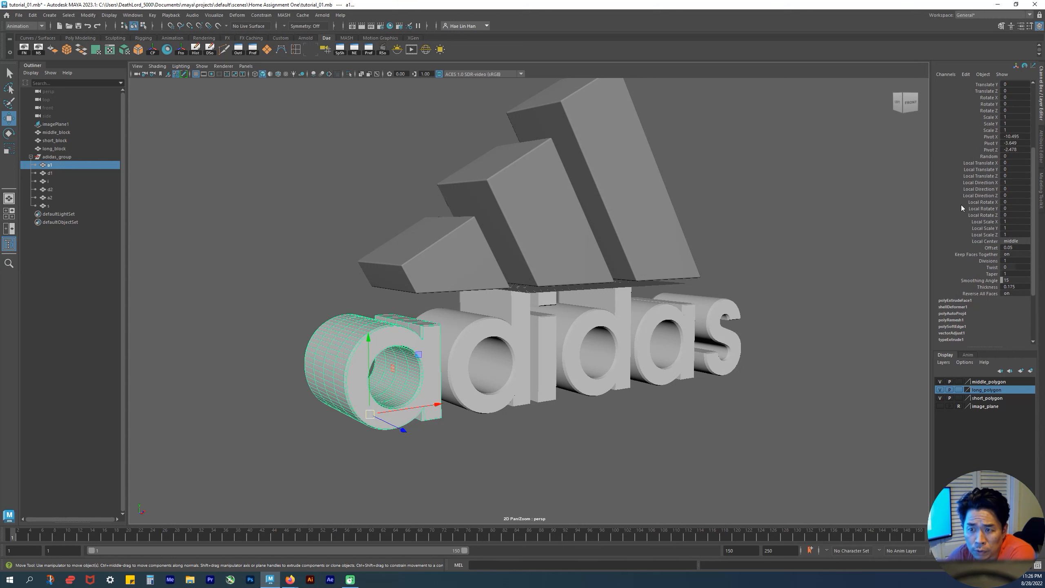
left_click_drag(929, 184, 886, 184)
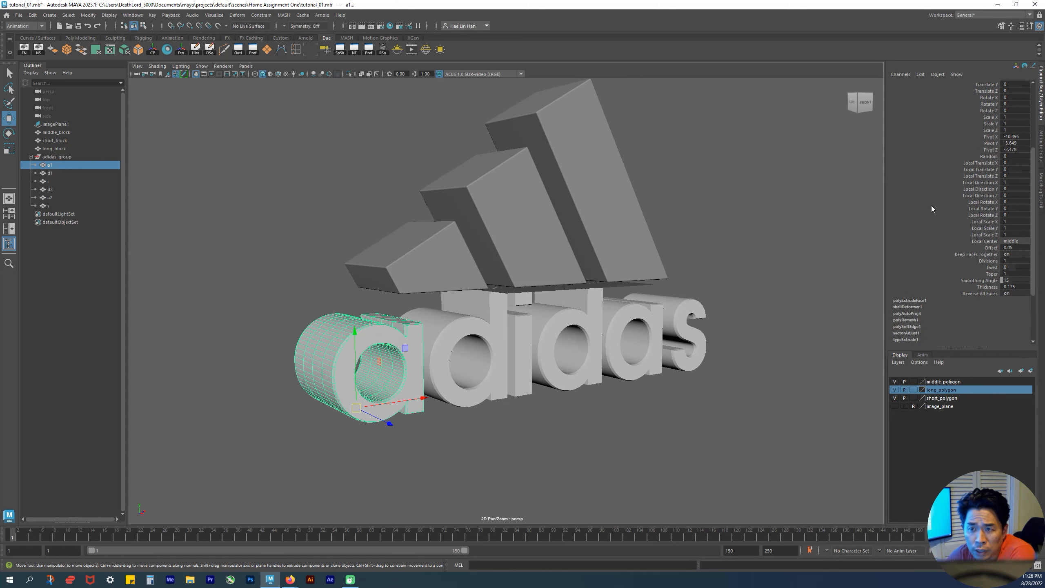
scroll(935, 209, "down", 2)
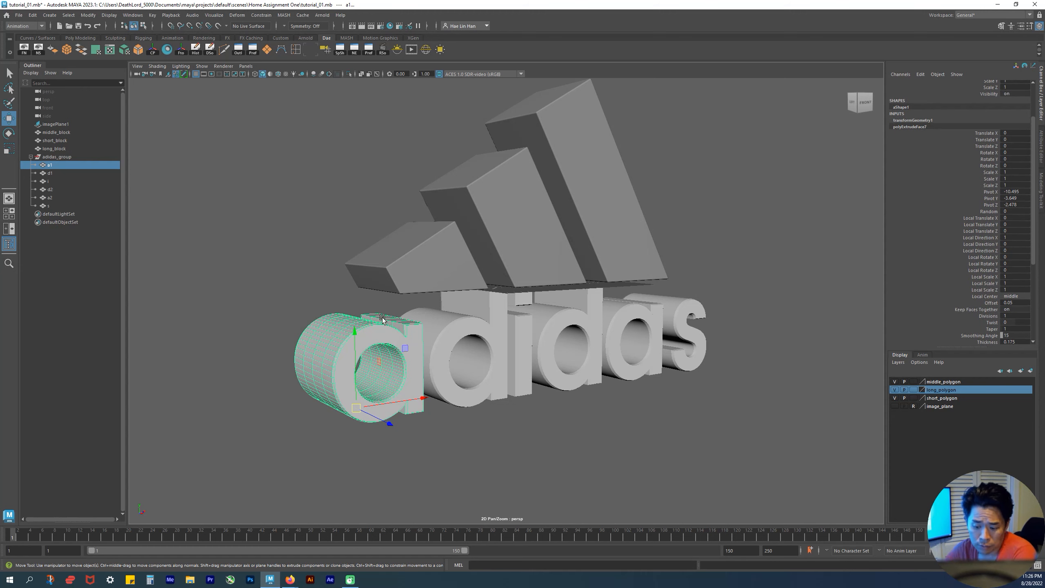
- Compare the polyExtrudeFace7 and polyExtrudeFace1 attributes in the first letter a's input history
left_click_drag(362, 305, 573, 247, "alt")
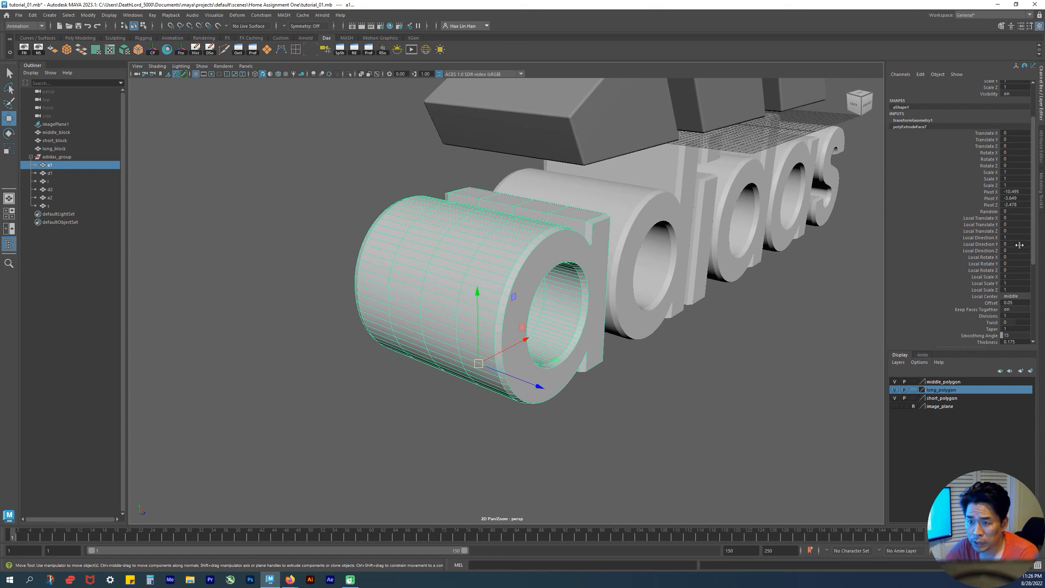
scroll(1020, 249, "down", 3)
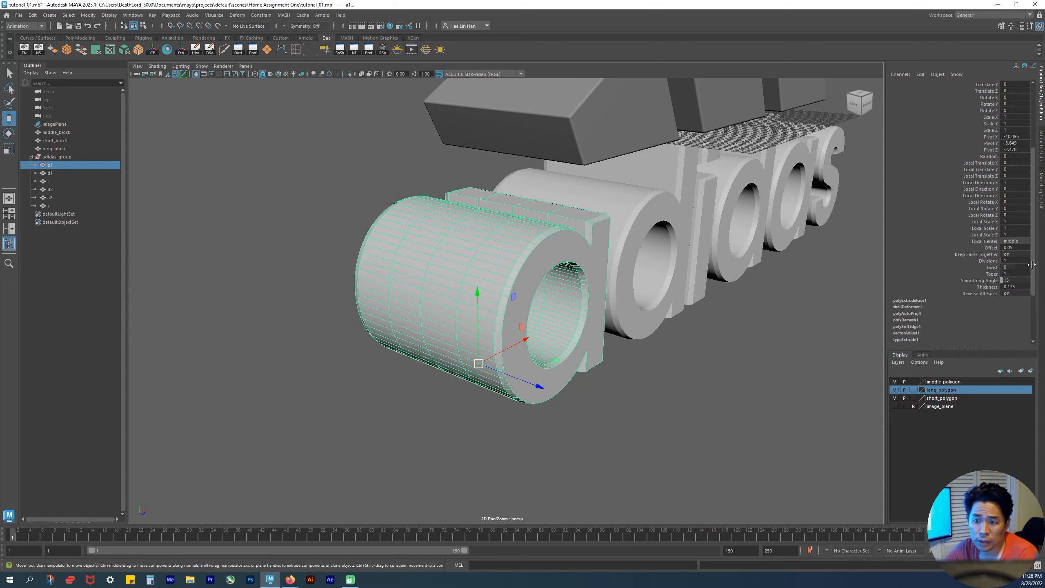
scroll(1026, 297, "up", 2)
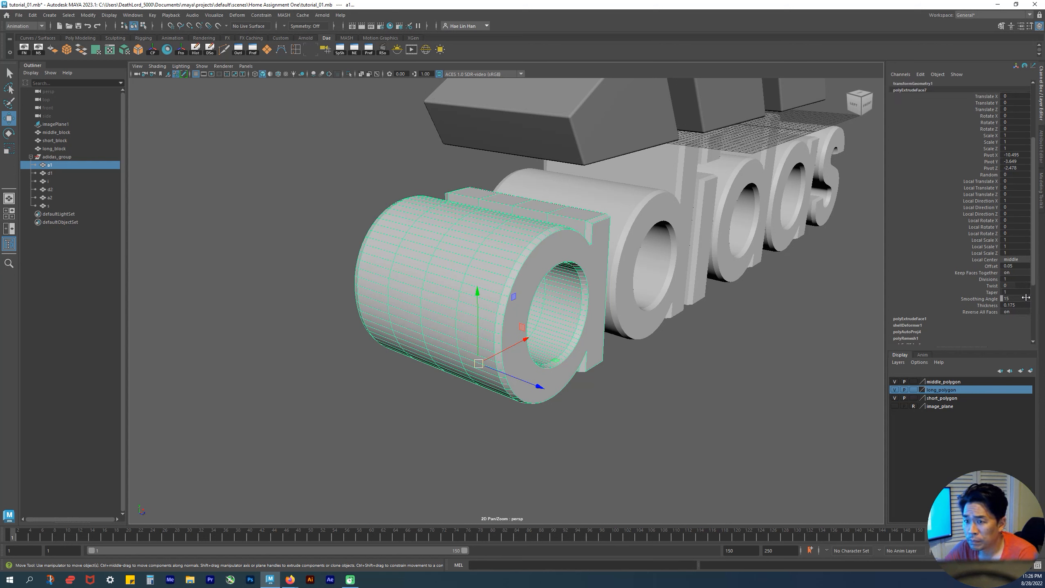
scroll(1026, 297, "up", 2)
scroll(1027, 293, "down", 3)
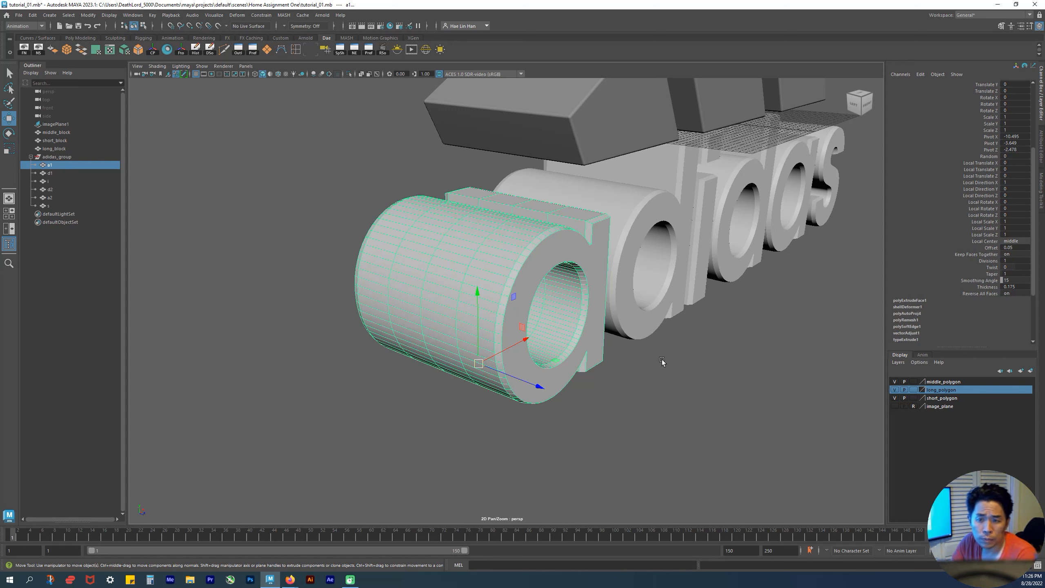
left_click(914, 301)
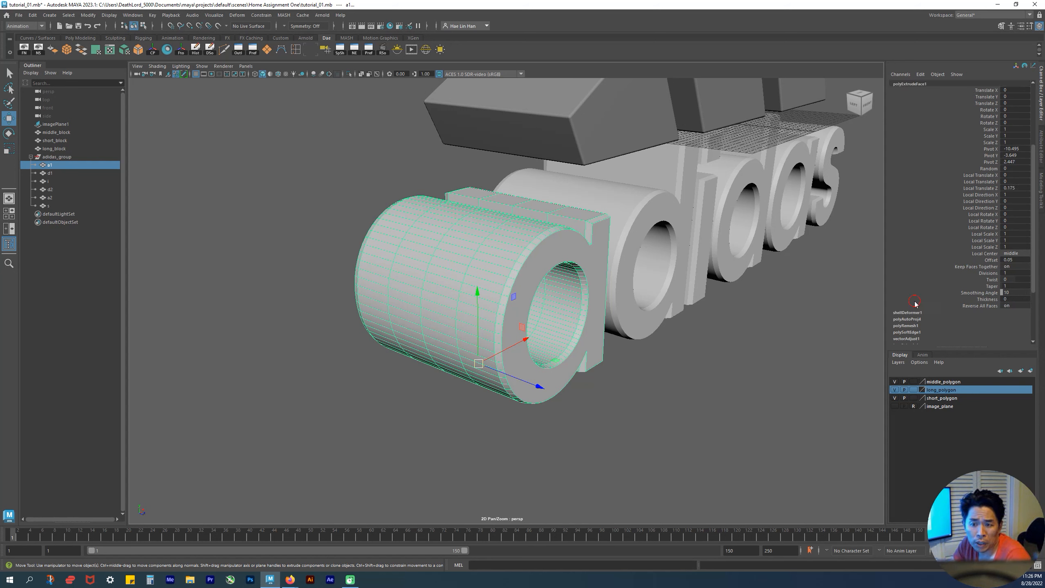
scroll(905, 234, "up", 4)
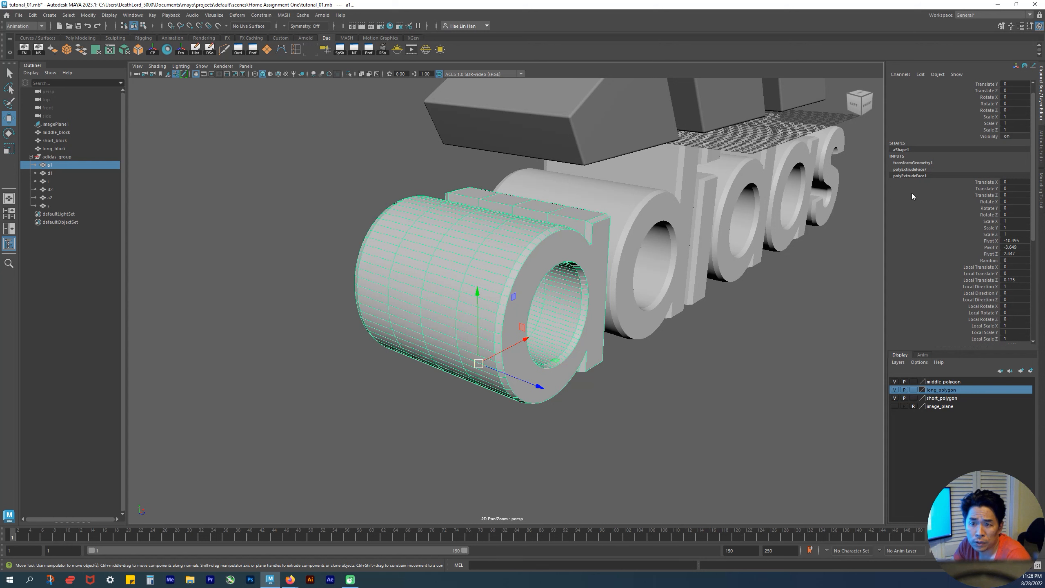
left_click(914, 170)
scroll(934, 160, "up", 3)
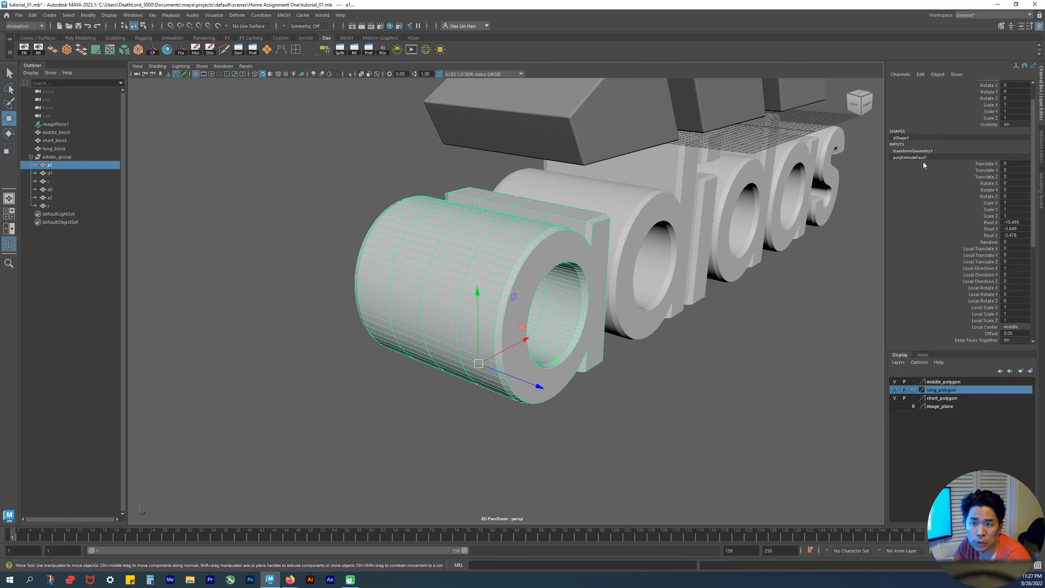
scroll(918, 165, "down", 4)
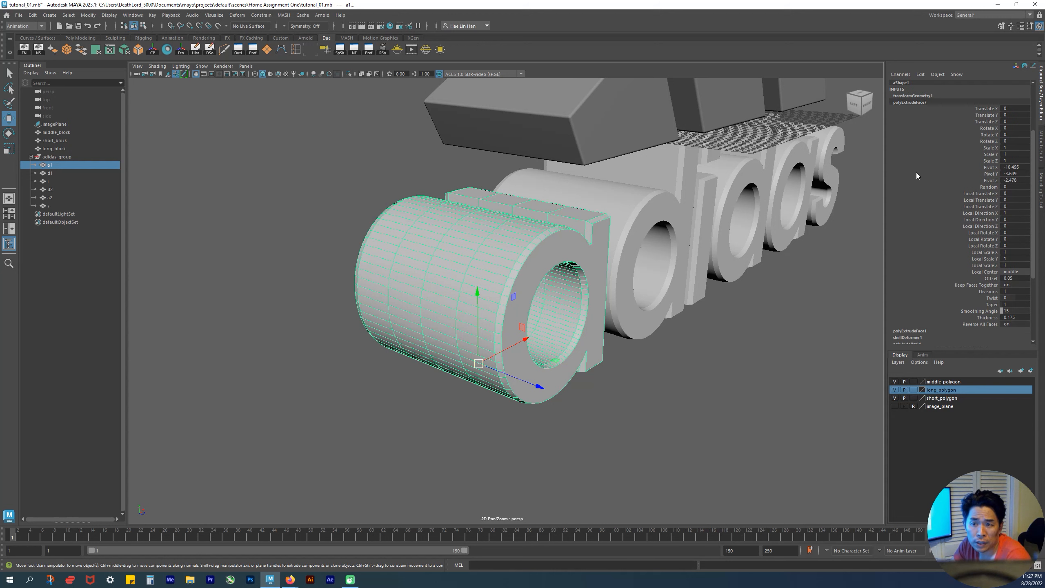
left_click(920, 295)
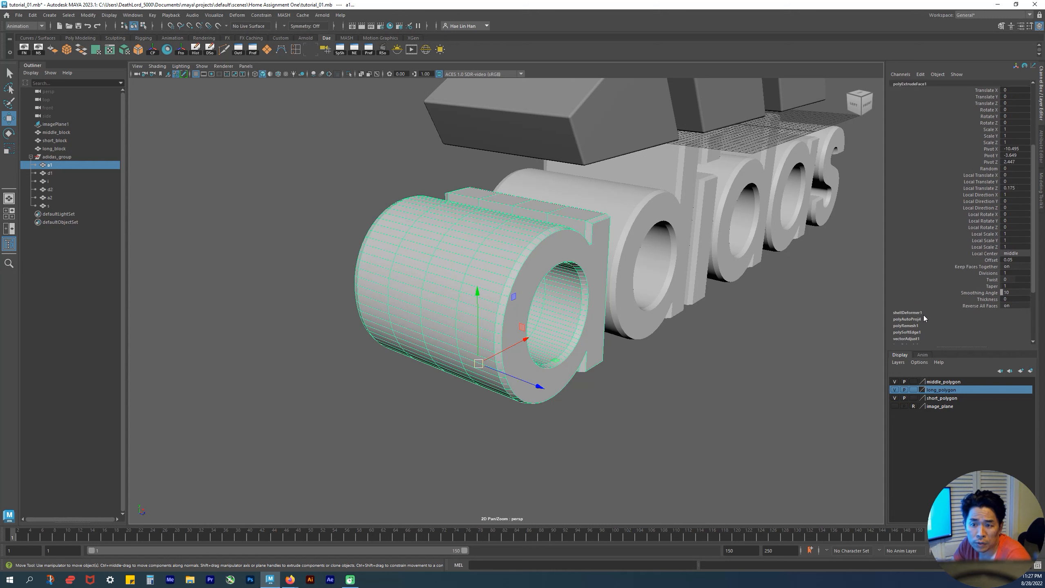
scroll(922, 115, "up", 2)
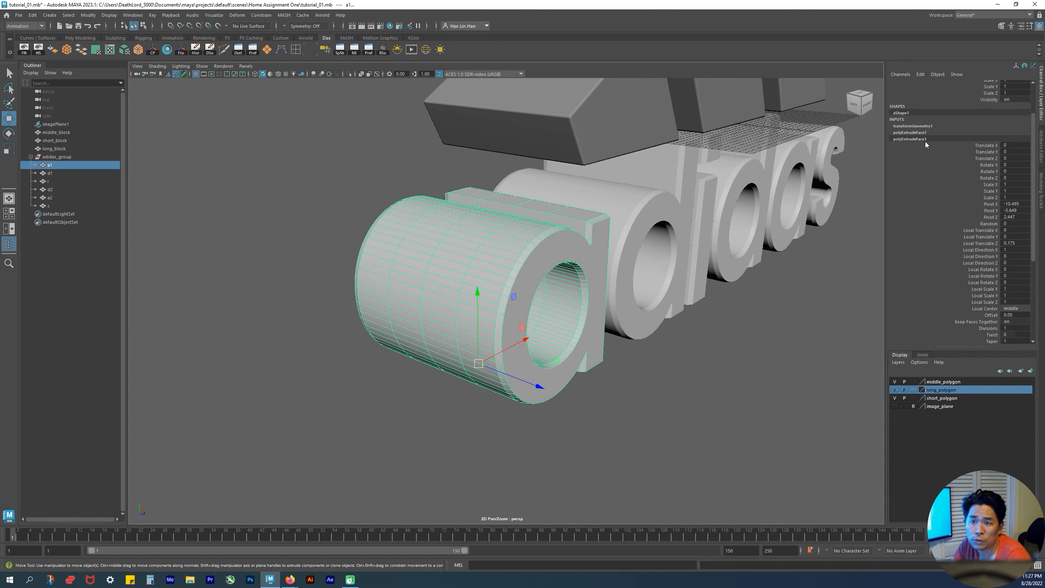
left_click_drag(959, 348, 974, 458)
scroll(965, 434, "down", 2)
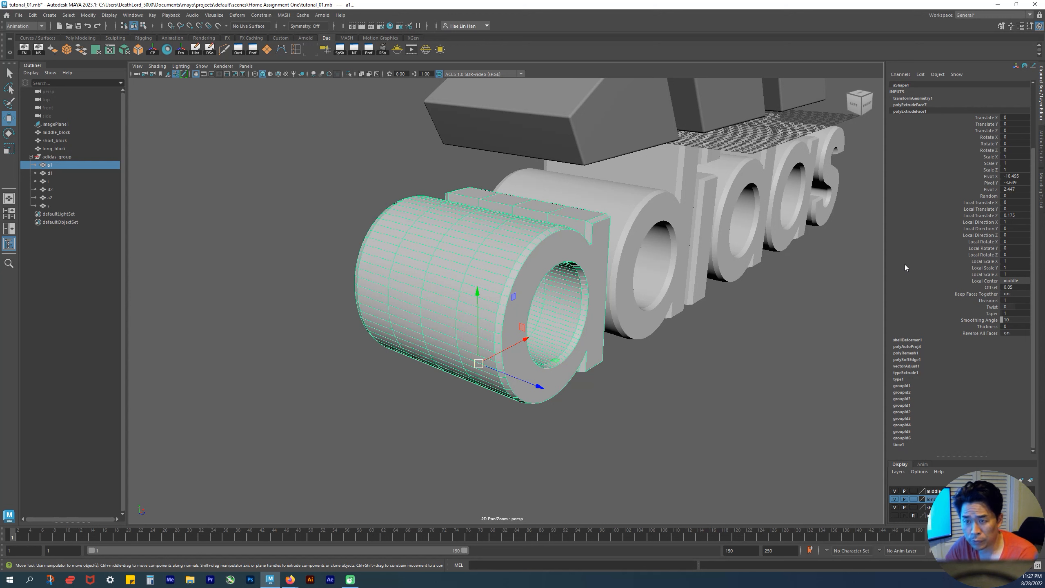
scroll(928, 244, "up", 3)
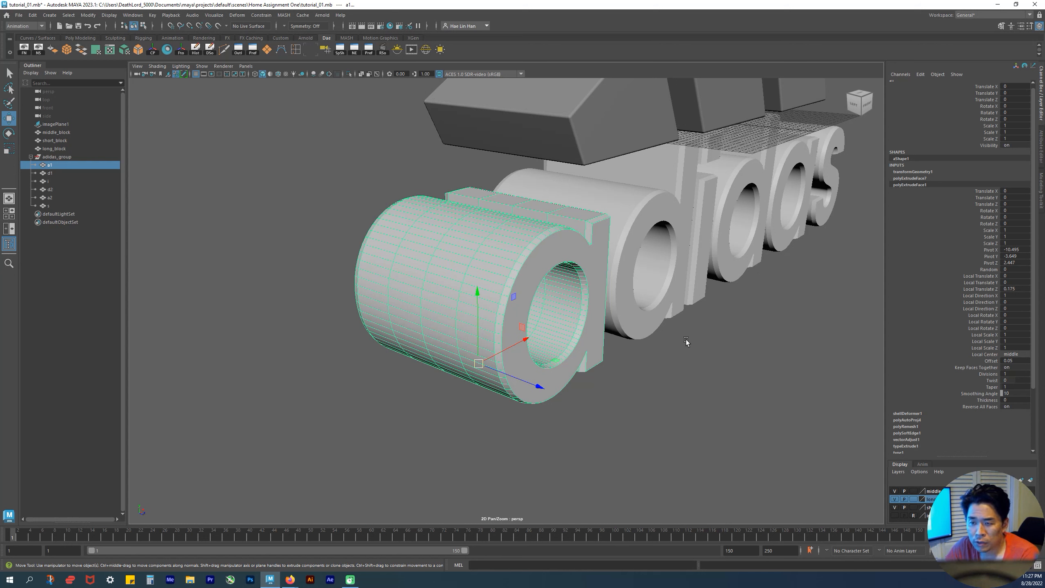
- Inspect the selected letter a's extruded geometry from the front, from the side and up close
left_click_drag(679, 381, 420, 376, "alt")
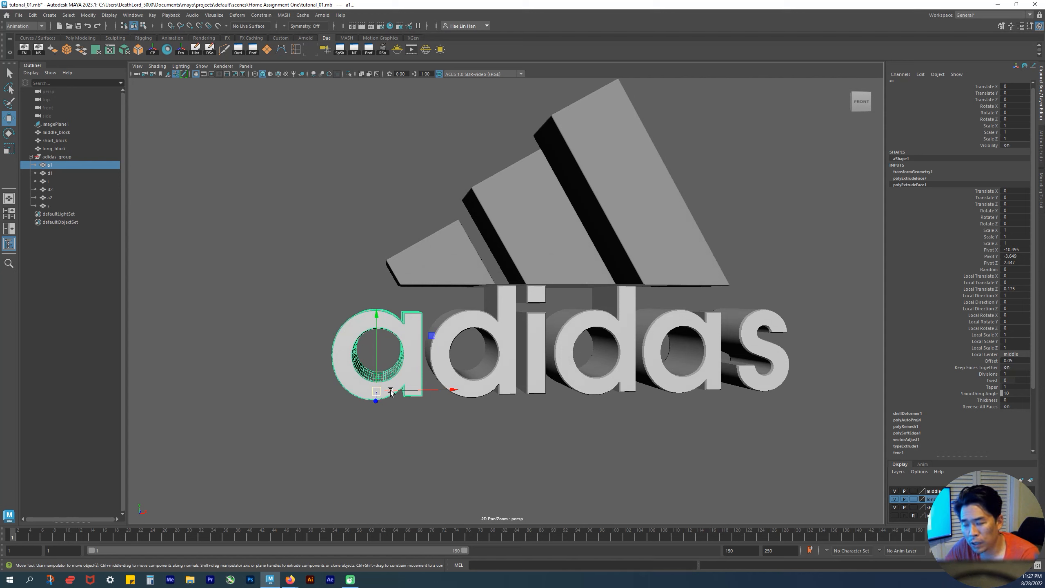
left_click_drag(401, 393, 555, 414, "alt")
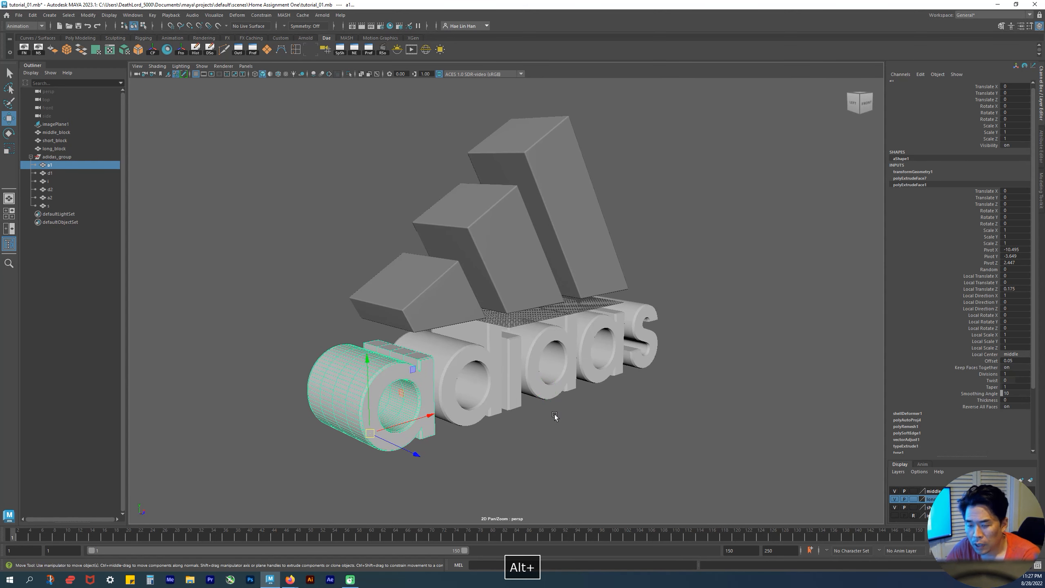
right_click_drag(552, 410, 466, 433, "alt")
left_click_drag(465, 433, 359, 285, "alt")
right_click_drag(360, 285, 595, 360, "alt")
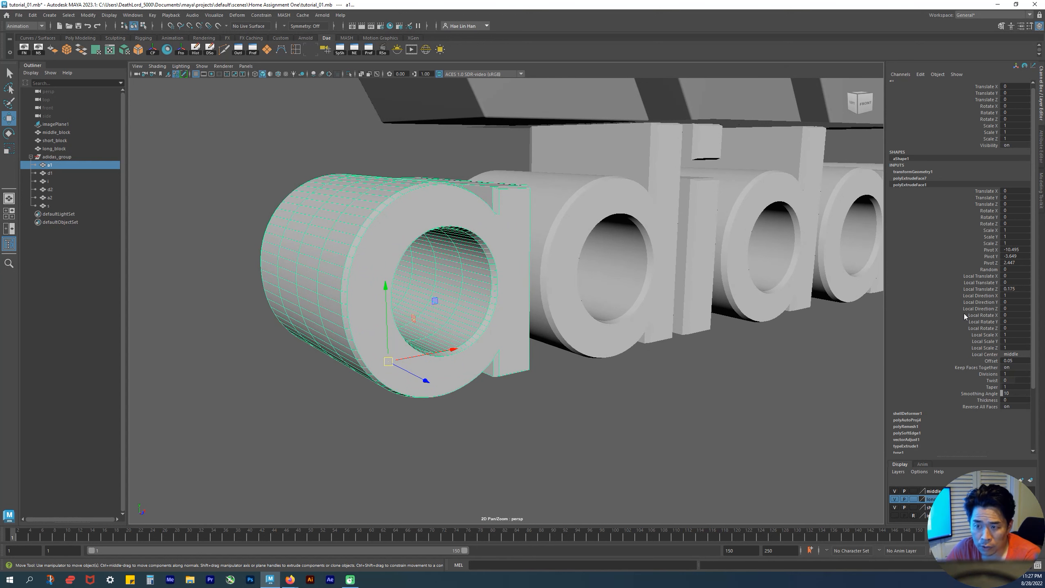
left_click_drag(589, 439, 497, 249, "alt")
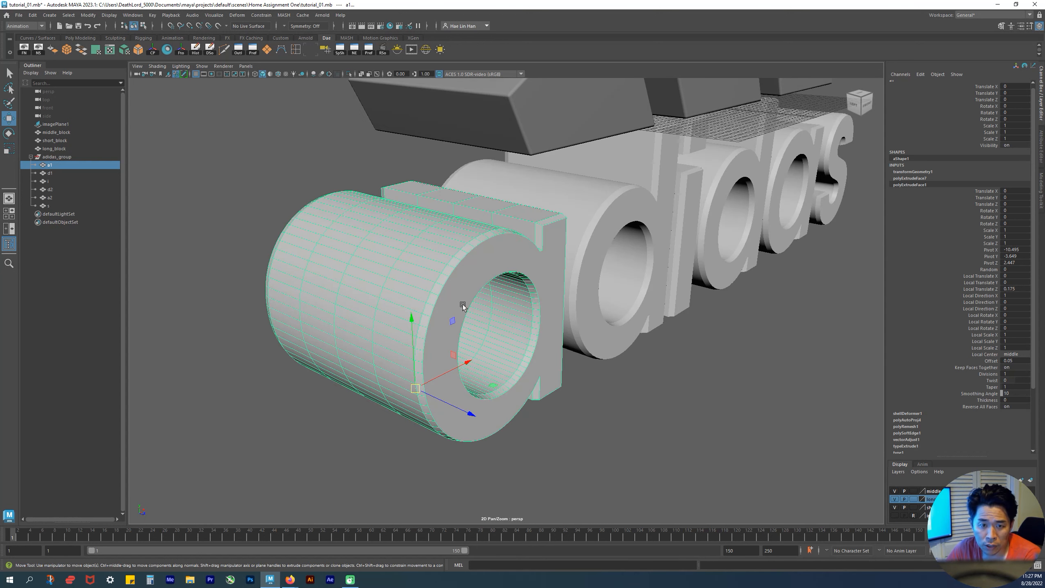
right_click_drag(637, 306, 506, 284, "alt")
middle_click_drag(505, 285, 483, 355, "alt")
left_click_drag(483, 355, 522, 326, "alt")
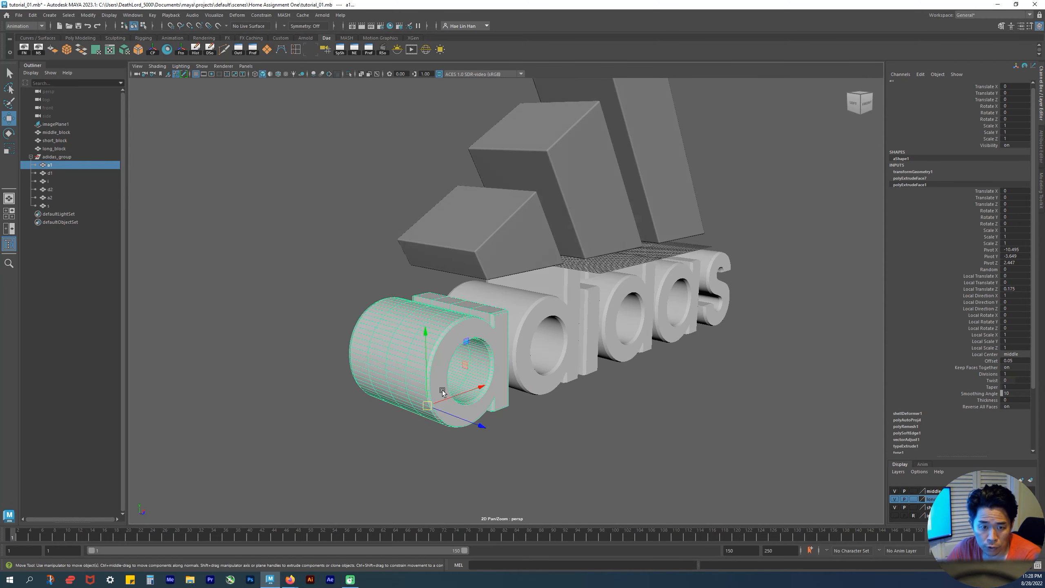
right_click_drag(495, 443, 555, 404, "alt")
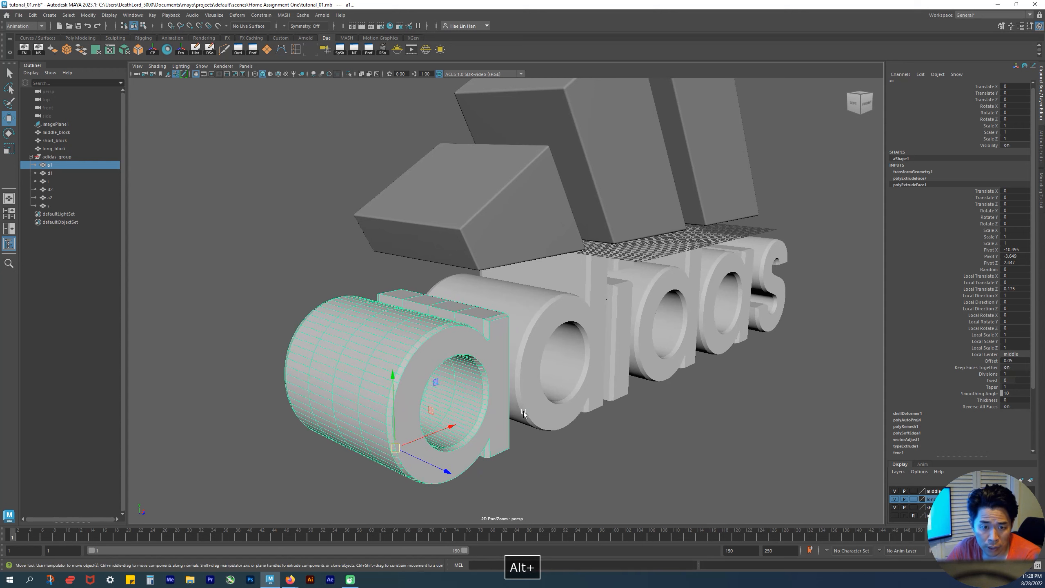
left_click_drag(524, 411, 494, 389, "alt")
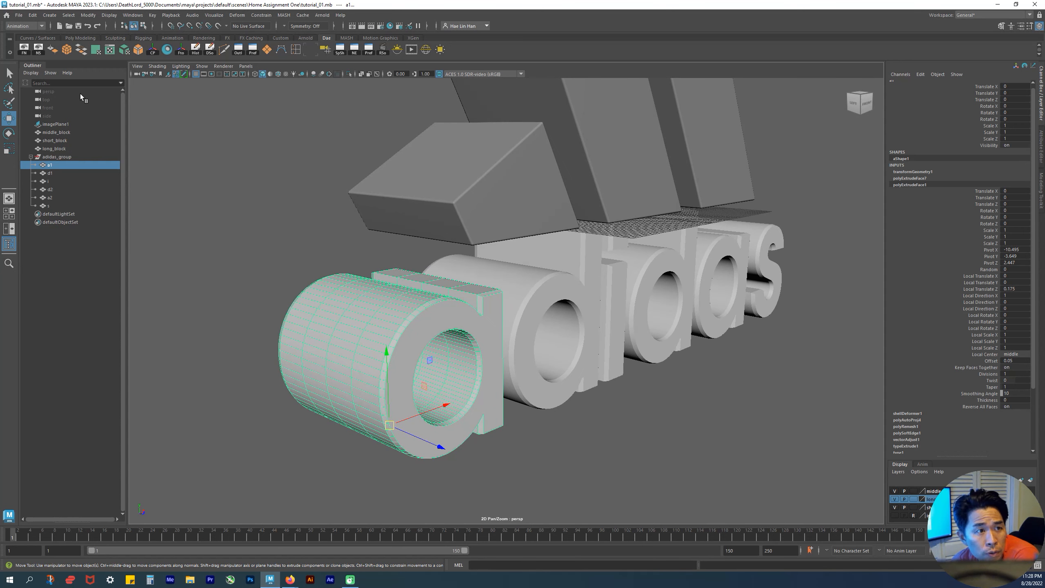
- Delete the construction history of the first letter a (a1)
left_click(93, 17)
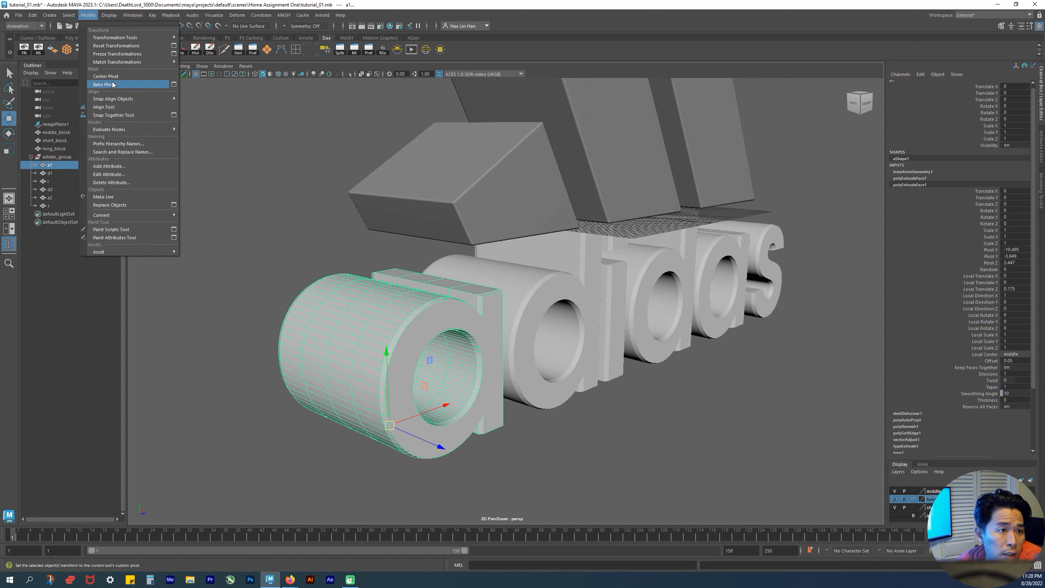
mouse_move(118, 42)
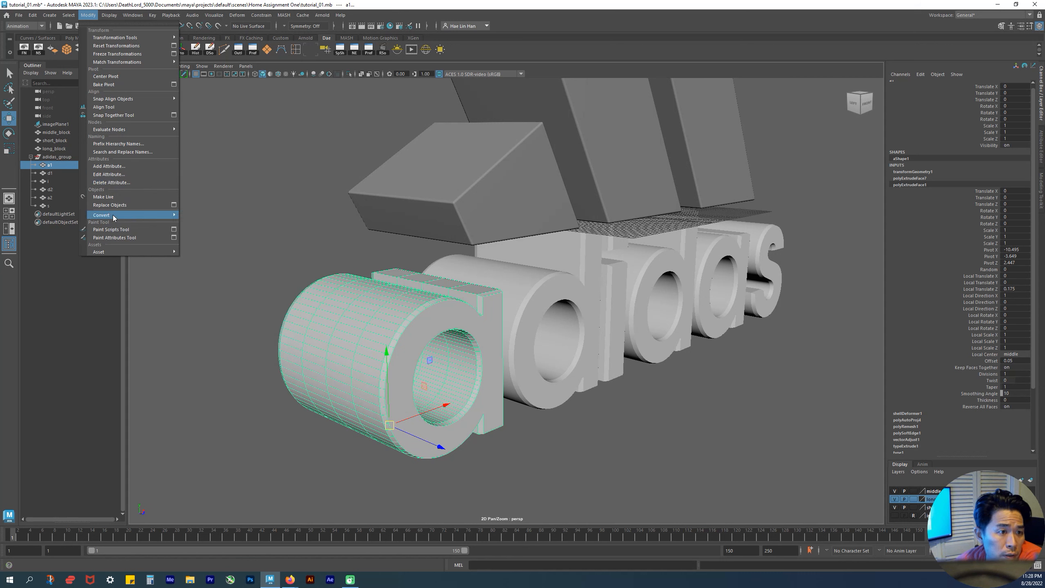
left_click(33, 16)
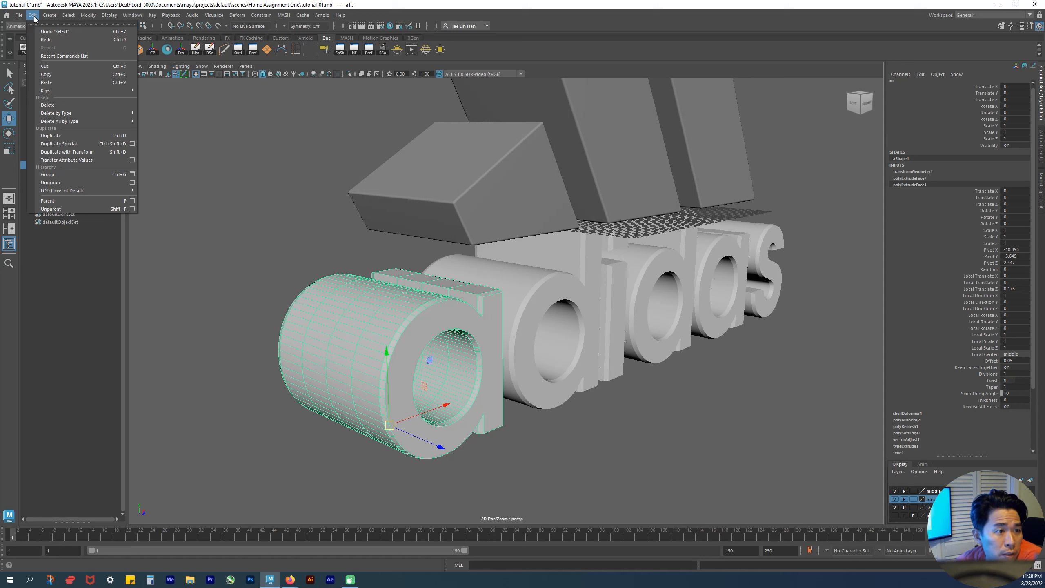
mouse_move(63, 113)
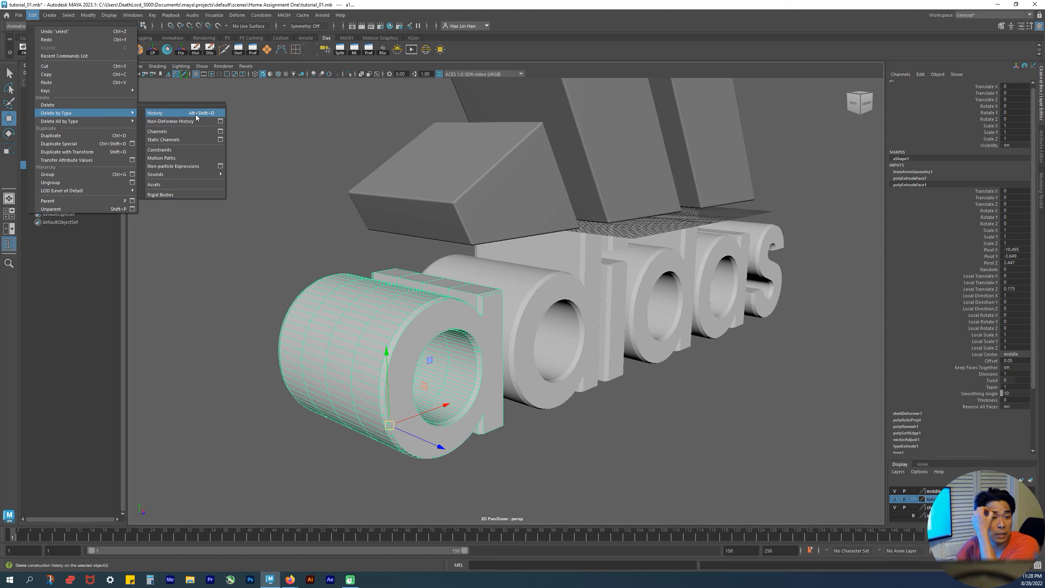
left_click(160, 117)
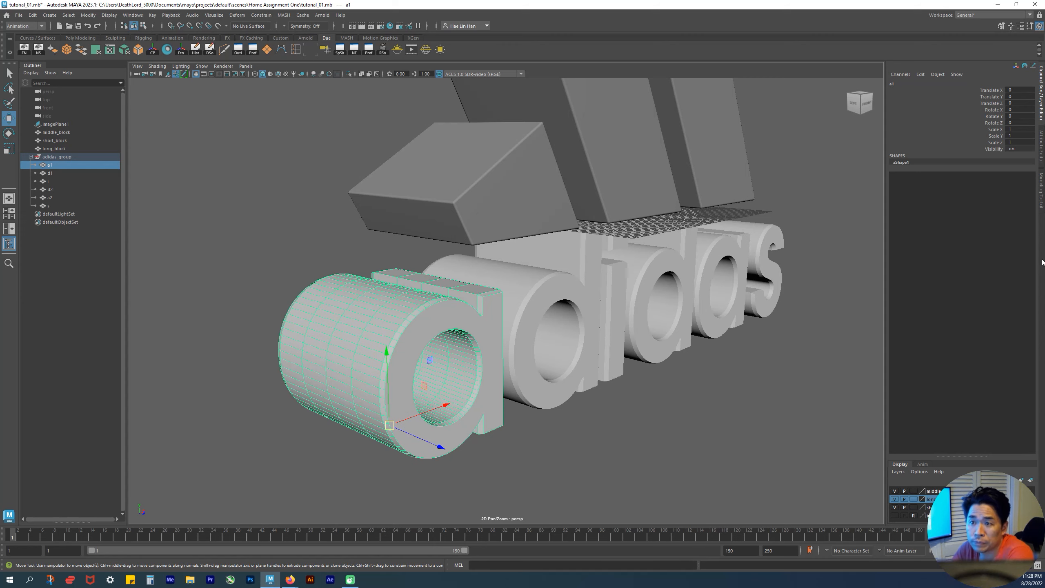
- Select the first letter d (d1) and repeat the history deletion on it
left_click_drag(303, 348, 838, 308, "alt")
left_click(511, 296)
left_click_drag(618, 402, 627, 379, "alt")
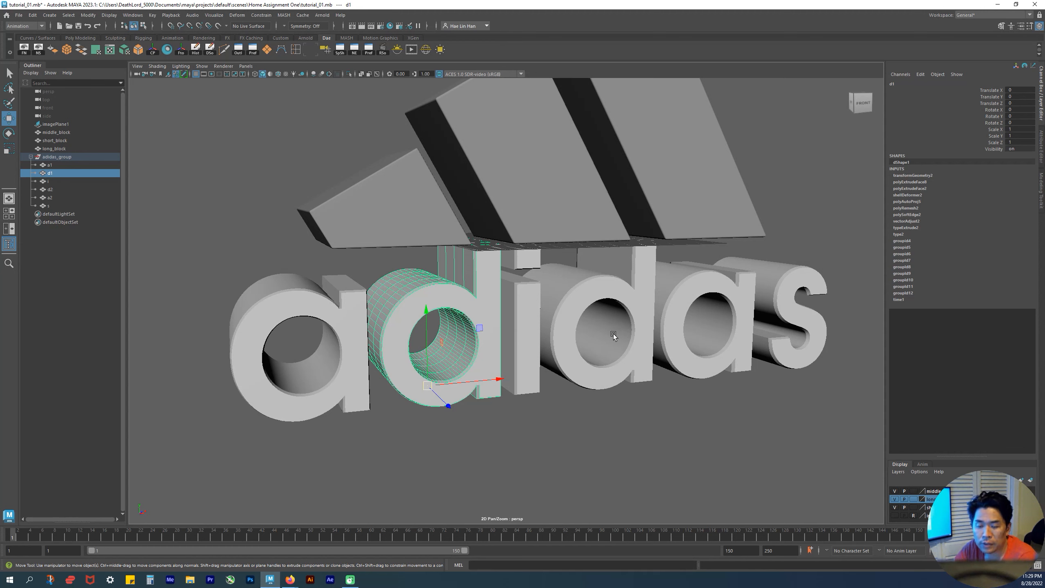
key("g")
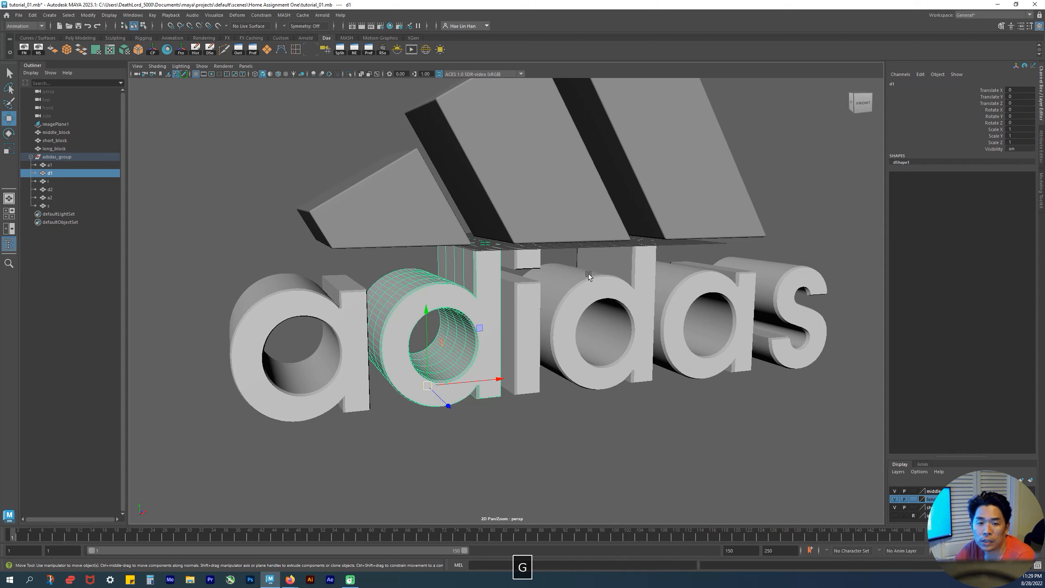
- Delete the construction history of the remaining letters i, d2, a2 and s
left_click(534, 296)
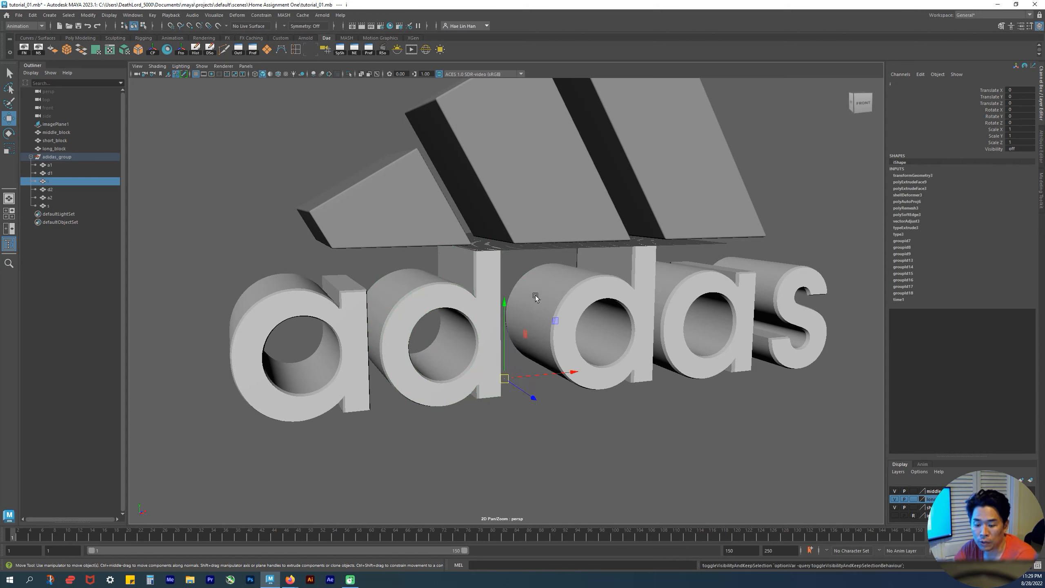
key("ctrl+z")
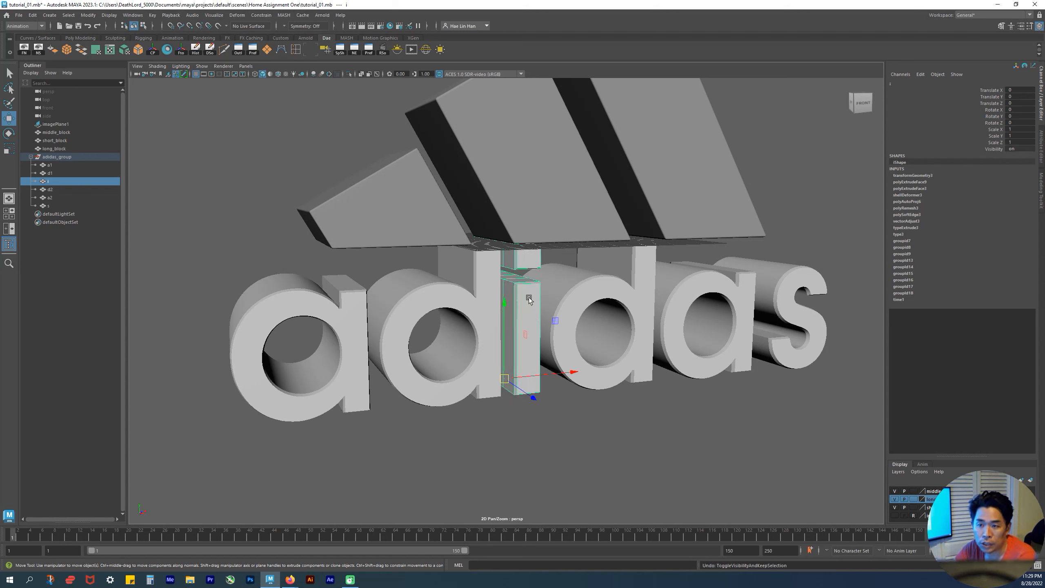
key("g")
left_click(585, 289)
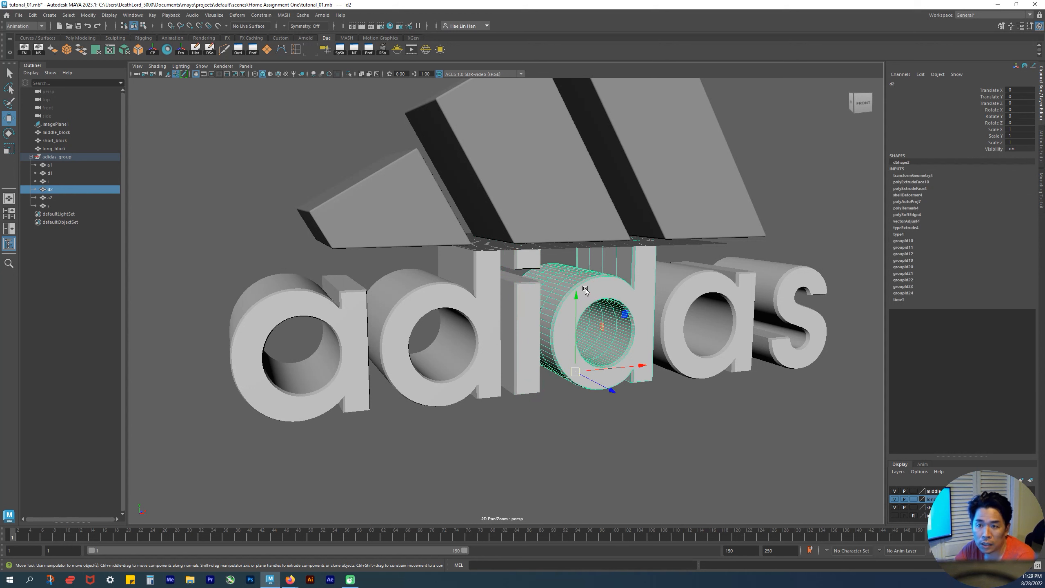
left_click(683, 292)
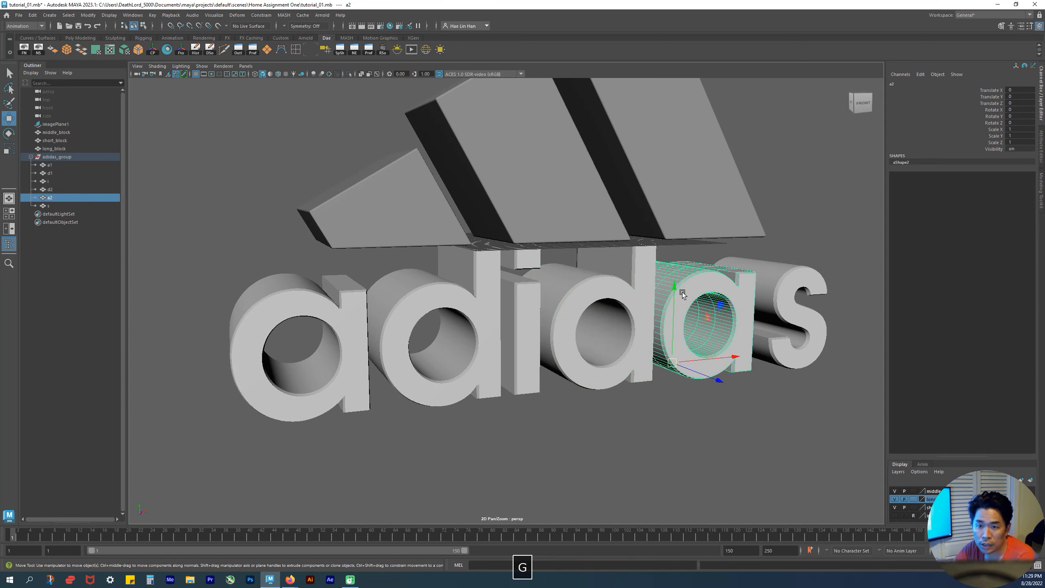
left_click(810, 293)
key("g")
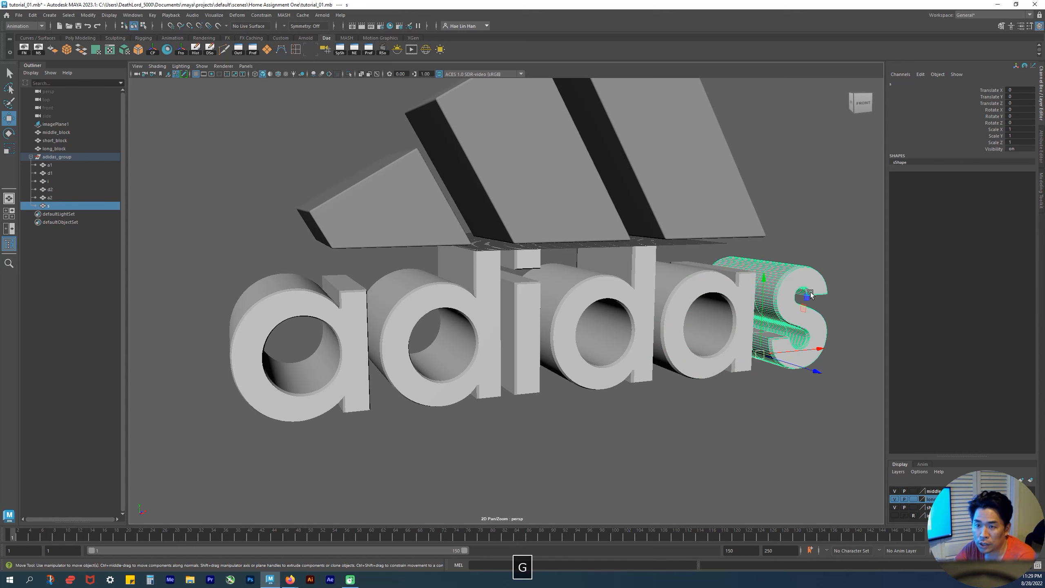
- Select the letters one after another and check each one's input history from an angled view
left_click(748, 428)
left_click_drag(748, 428, 558, 420, "alt")
left_click(457, 312)
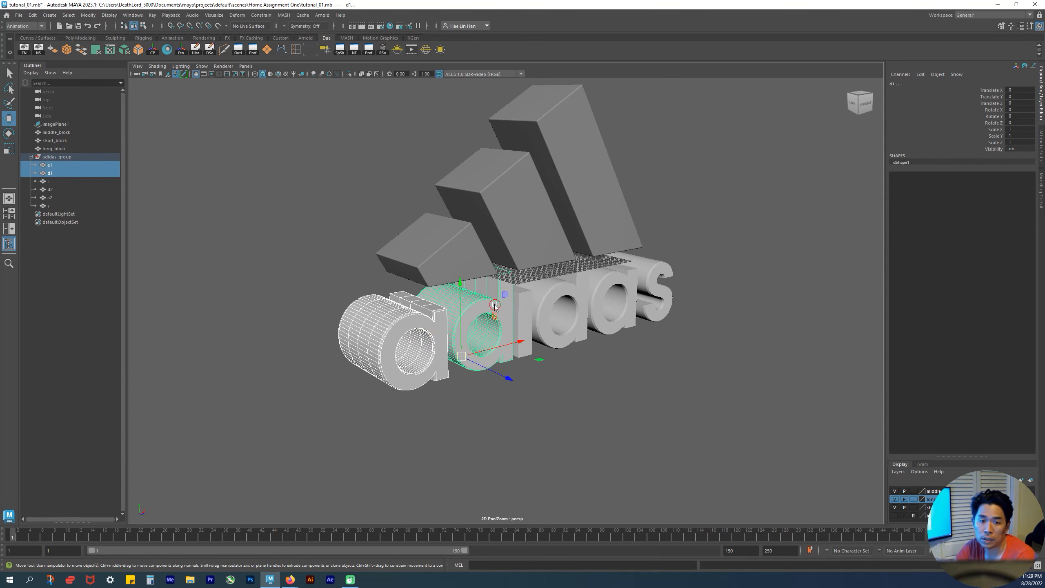
left_click(562, 306)
left_click(617, 287)
left_click(650, 269)
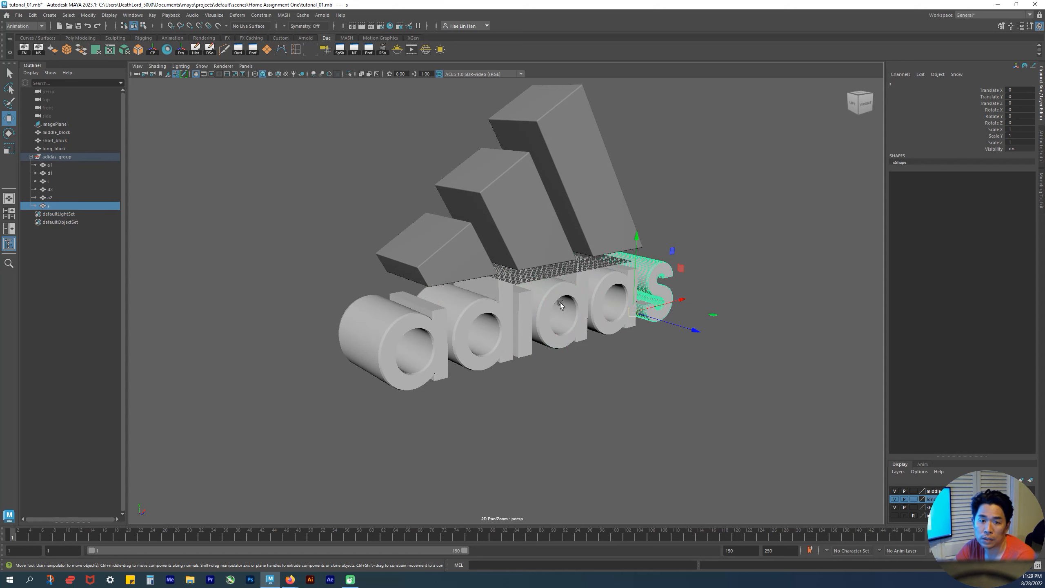
left_click_drag(525, 303, 405, 317, "alt")
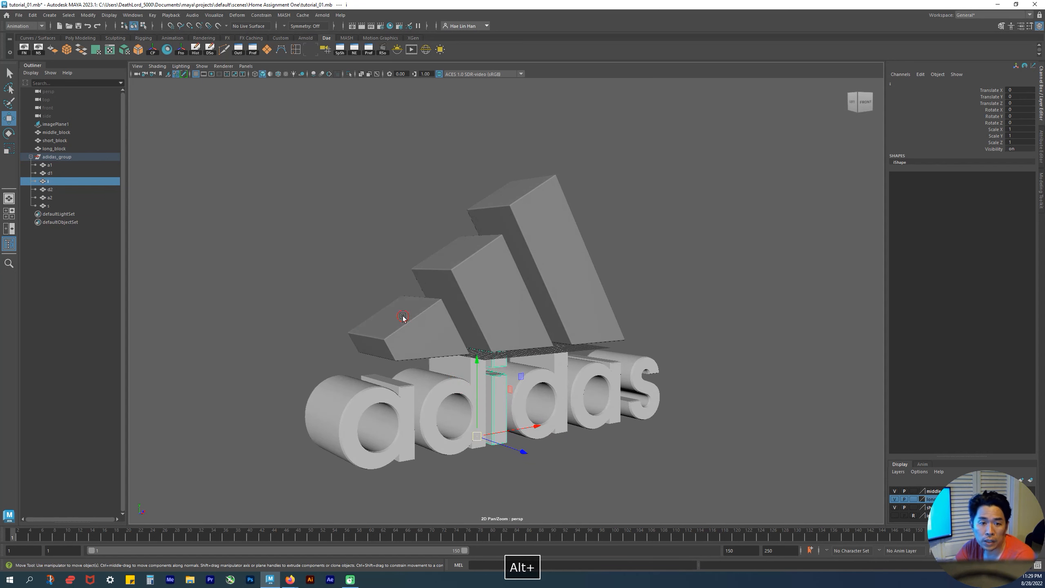
- Select the short block and lower its polyBevel1 fraction to 0
left_click(425, 333)
middle_click_drag(425, 332, 432, 292, "alt")
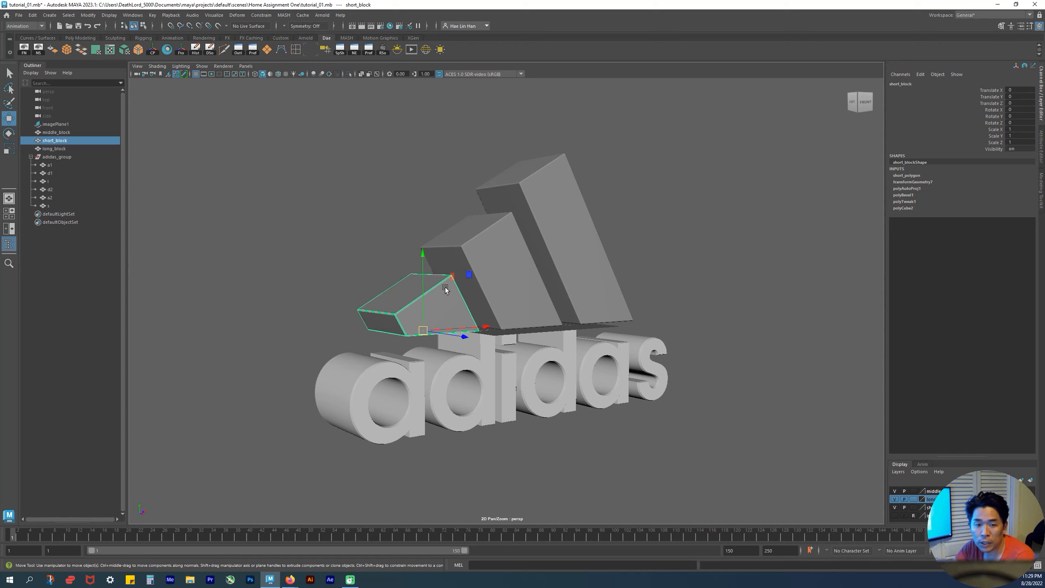
left_click_drag(398, 321, 391, 350, "alt")
middle_click_drag(387, 312, 428, 274, "alt")
right_click_drag(421, 272, 658, 386, "alt")
right_click_drag(439, 201, 501, 226, "alt")
middle_click_drag(494, 231, 664, 397, "alt")
left_click_drag(639, 345, 537, 252, "alt")
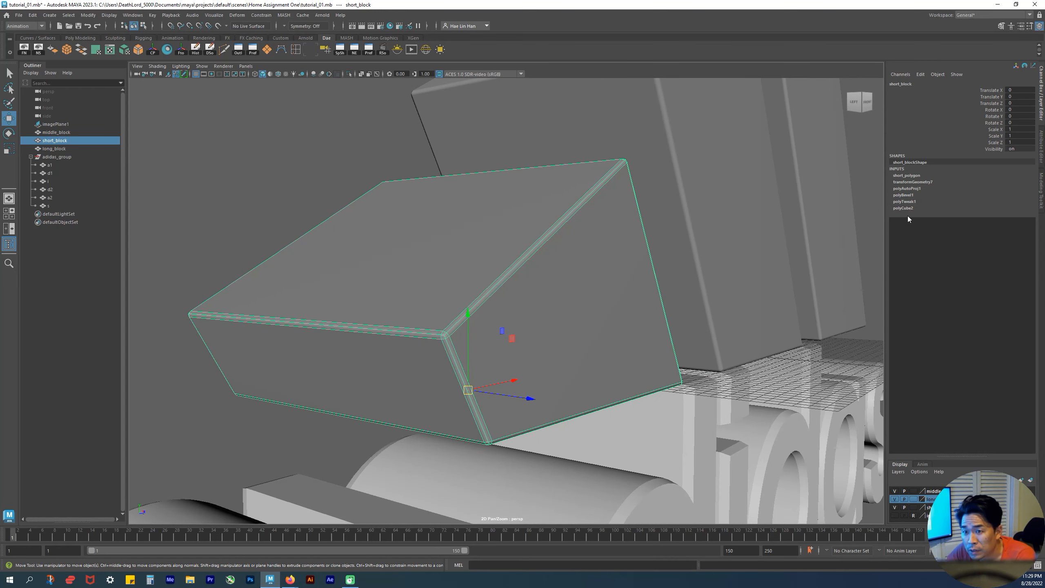
left_click(905, 195)
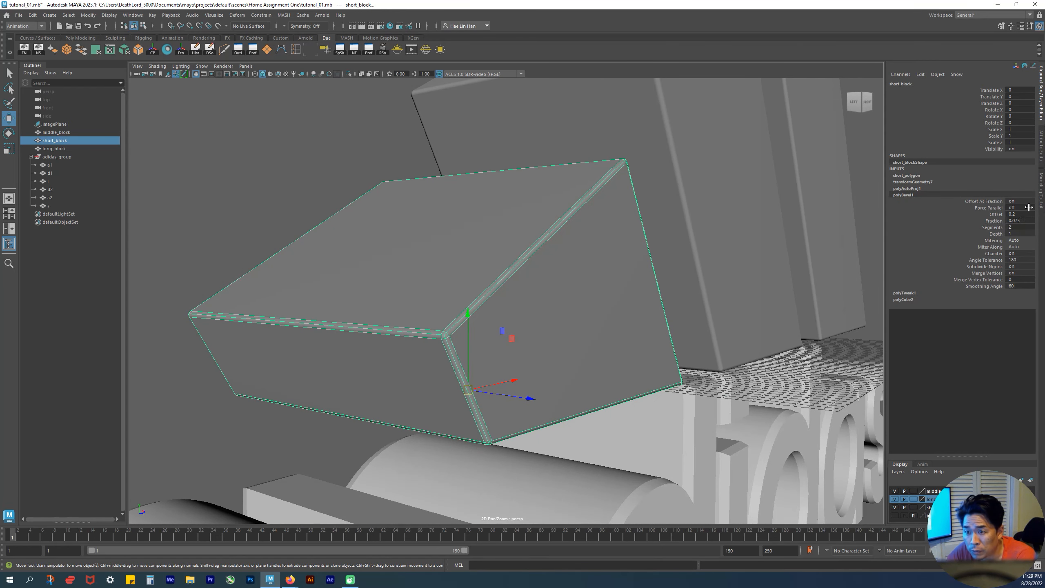
left_click_drag(1024, 221, 1008, 221)
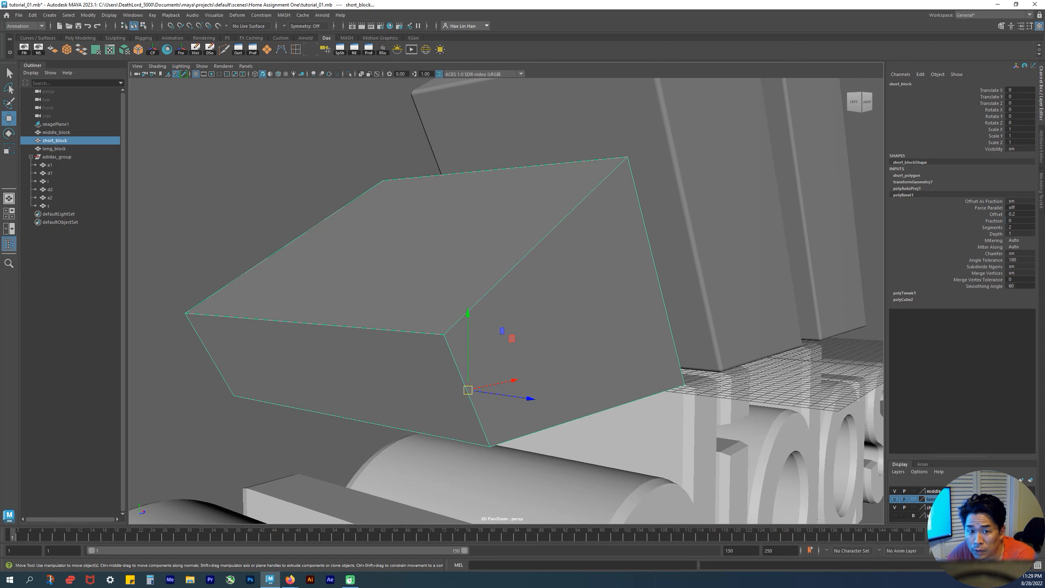
- Try a polyBevel1 segment count of 1 on the short block and undo it
left_click(1024, 221)
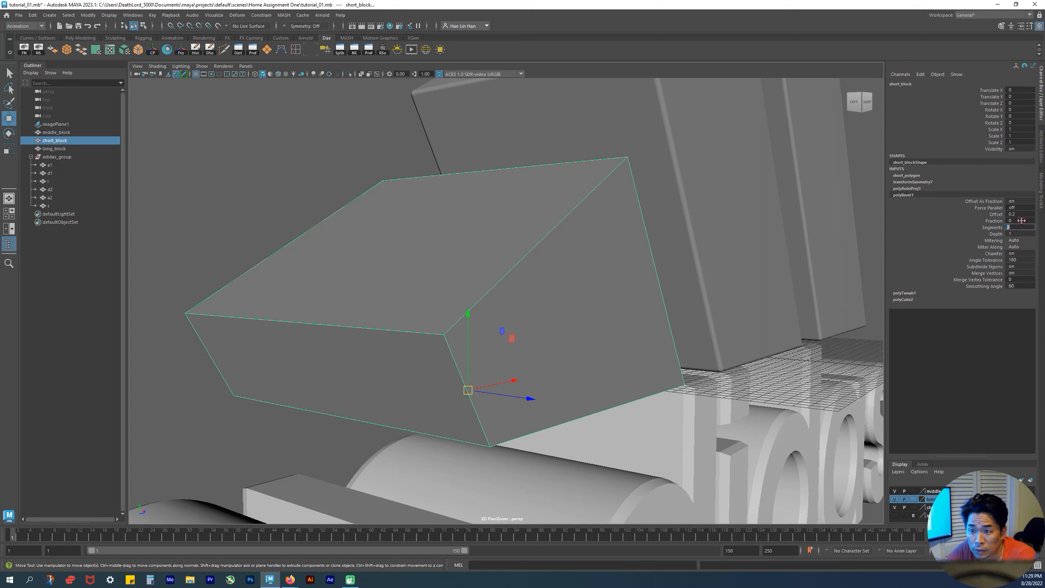
type("1")
key("Return")
key("ctrl+z")
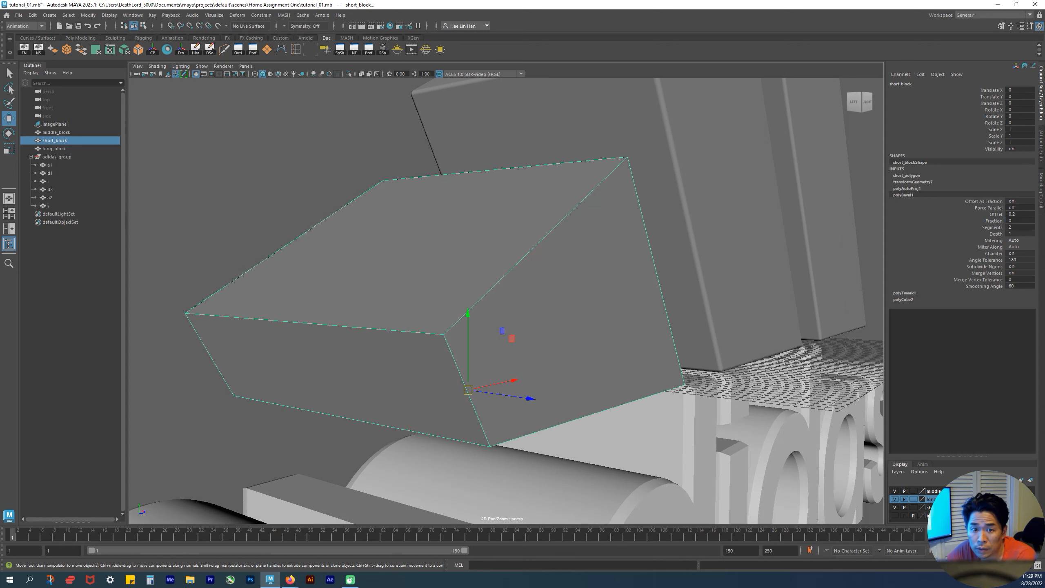
- Try a polyBevel1 fraction of 0.5 on the short block and undo the bevel fraction changes
left_click(995, 221)
left_click(1021, 219)
type("0.5")
key("Return")
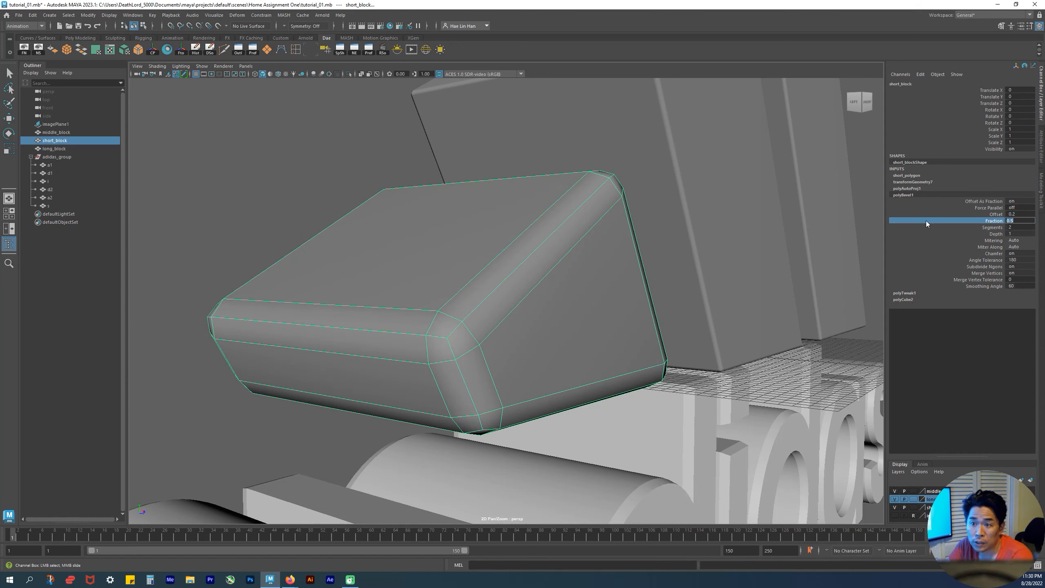
middle_click_drag(567, 329, 579, 313, "alt")
key("ctrl+z")
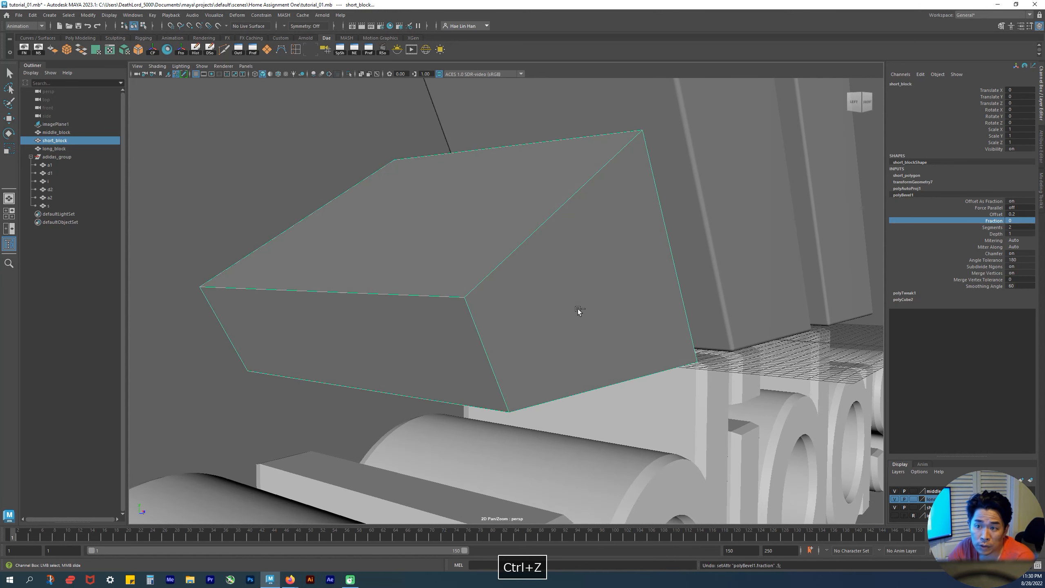
left_click_drag(660, 304, 611, 306, "alt")
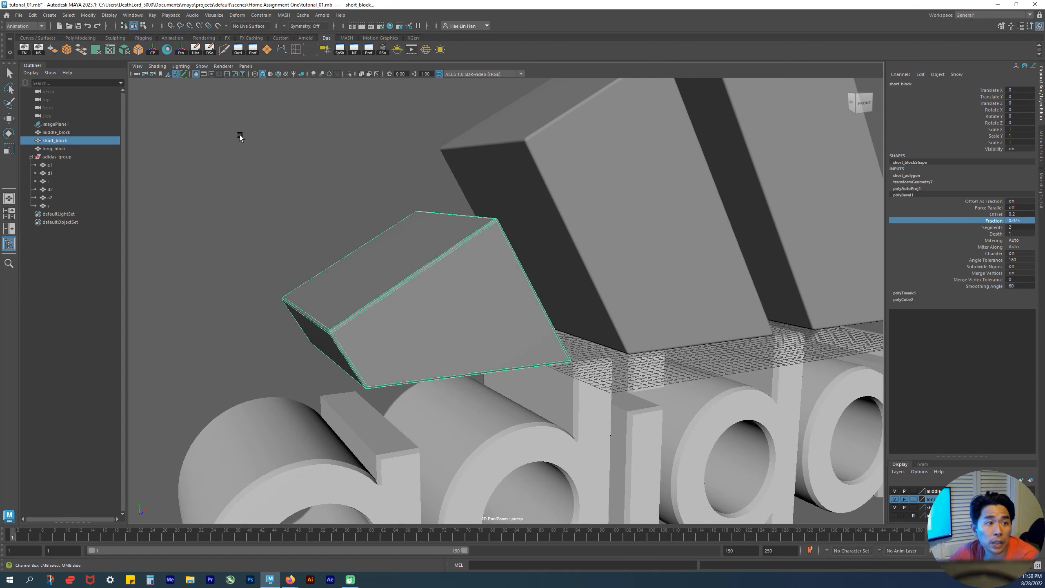
- Delete the short block's construction history and return to the Move tool
left_click(33, 15)
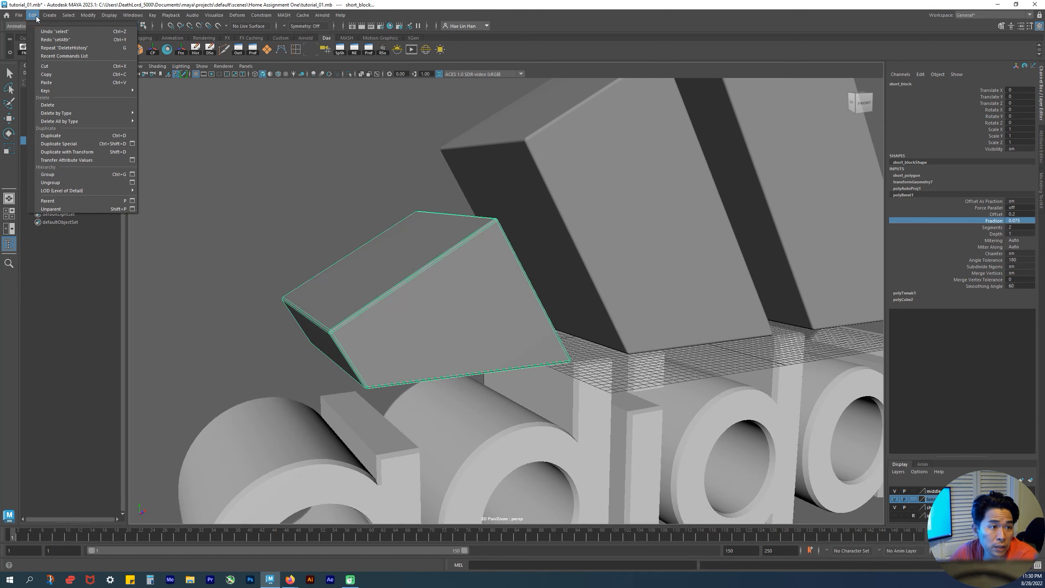
mouse_move(74, 113)
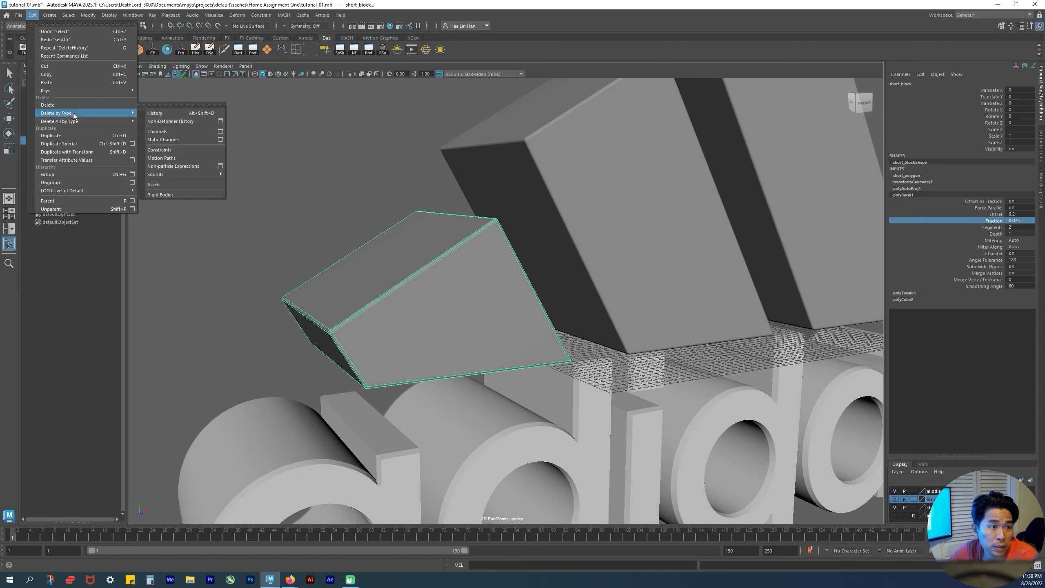
left_click(165, 112)
key("w")
- Repeat the history deletion on the middle block and the long block
left_click_drag(617, 232, 478, 271, "alt")
left_click(477, 271)
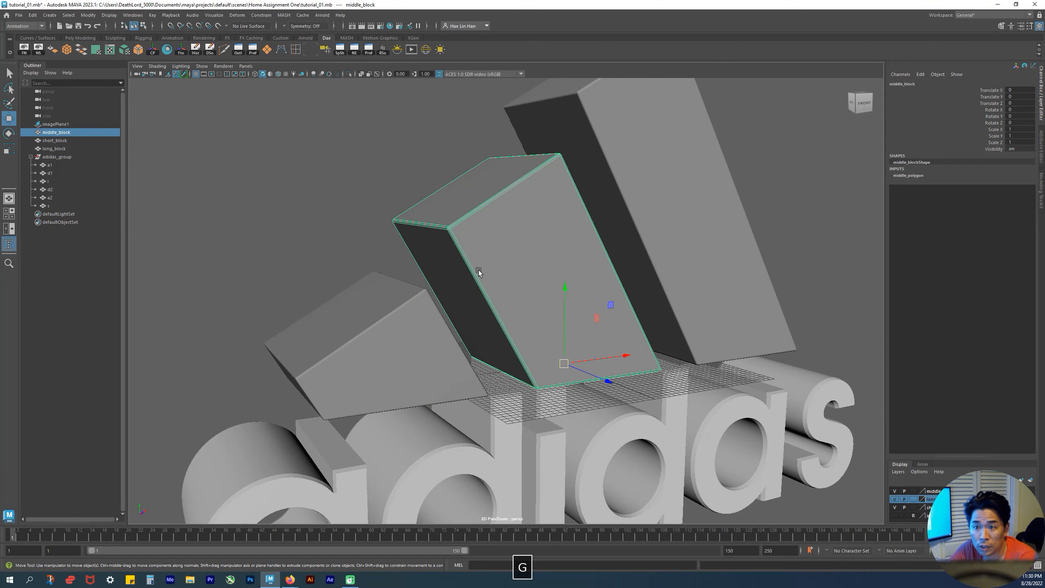
left_click(637, 182)
key("g")
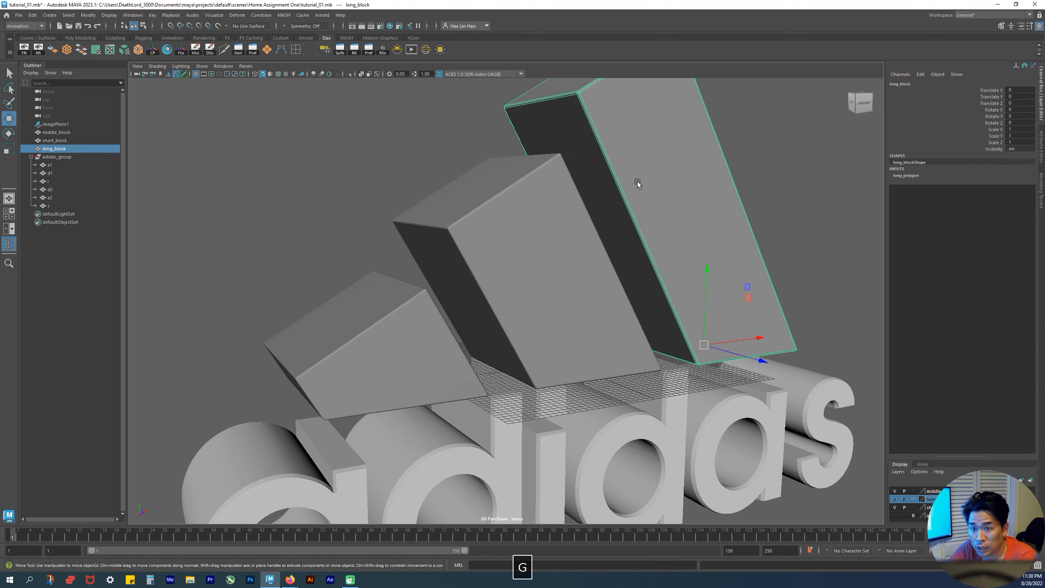
- Select the short block again and check its inputs and the logo's stripes from several angles
right_click_drag(770, 259, 576, 251, "alt")
left_click_drag(696, 294, 660, 296, "alt")
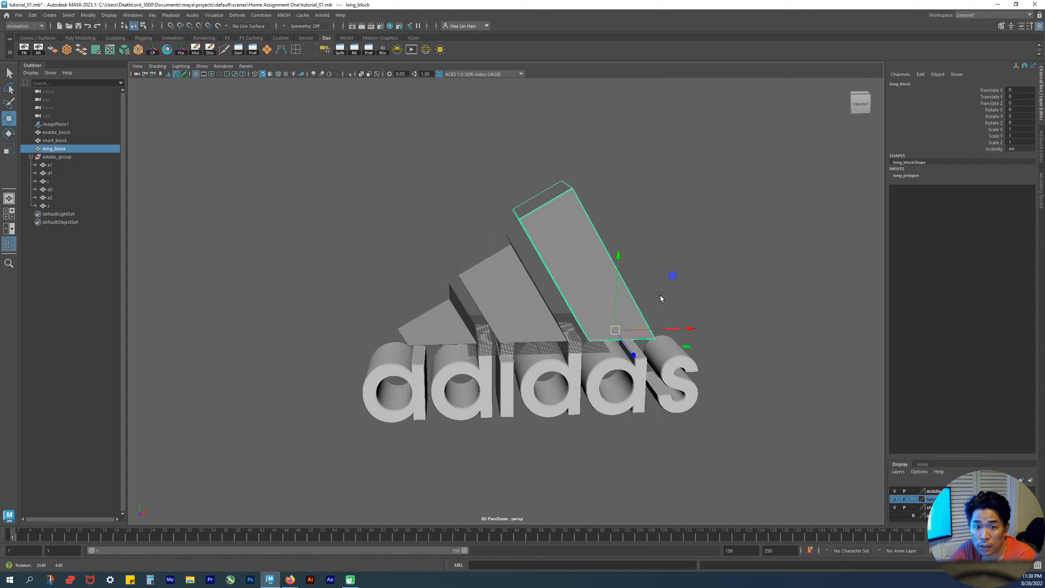
left_click(450, 268)
left_click(469, 305)
left_click_drag(467, 314, 442, 294, "alt")
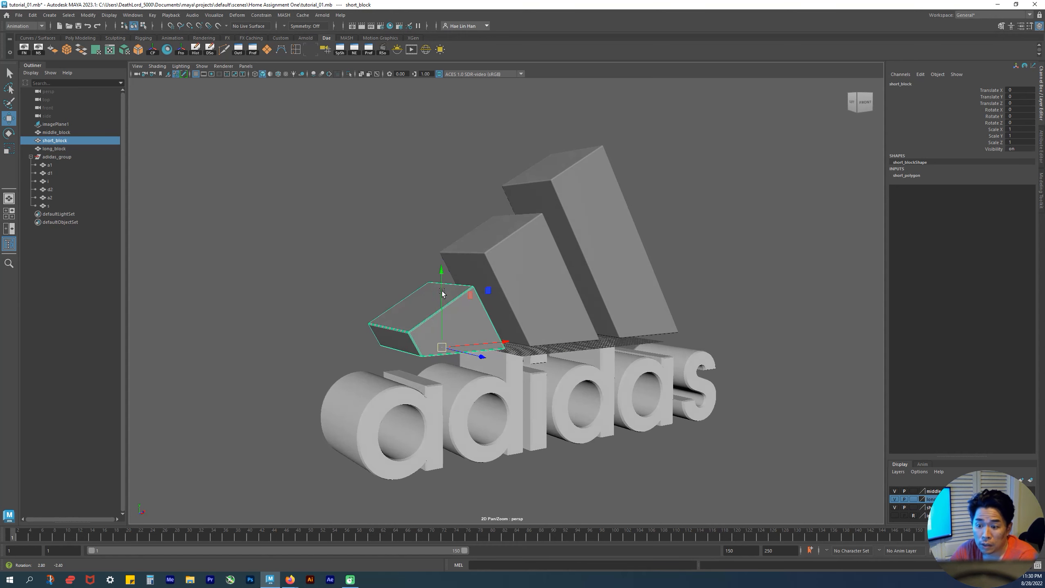
left_click_drag(439, 289, 450, 247, "alt")
- Select the short, middle and long blocks together and combine them into one group
left_click(74, 133)
left_click(65, 148, "shift")
left_click_drag(624, 276, 594, 282, "alt")
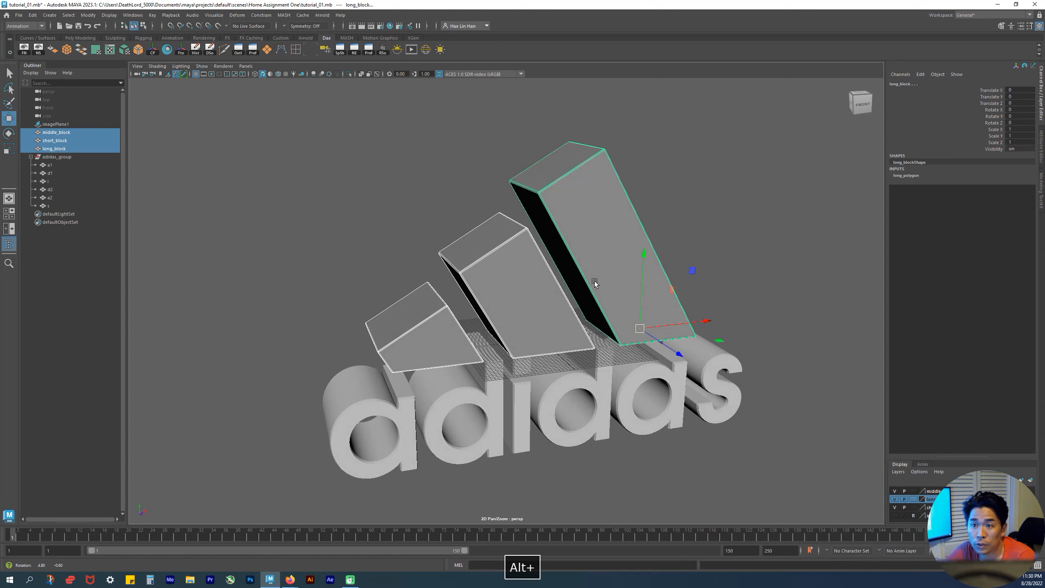
left_click(599, 201)
left_click(528, 260)
left_click(436, 296)
left_click(523, 264, "shift")
left_click(600, 201, "shift")
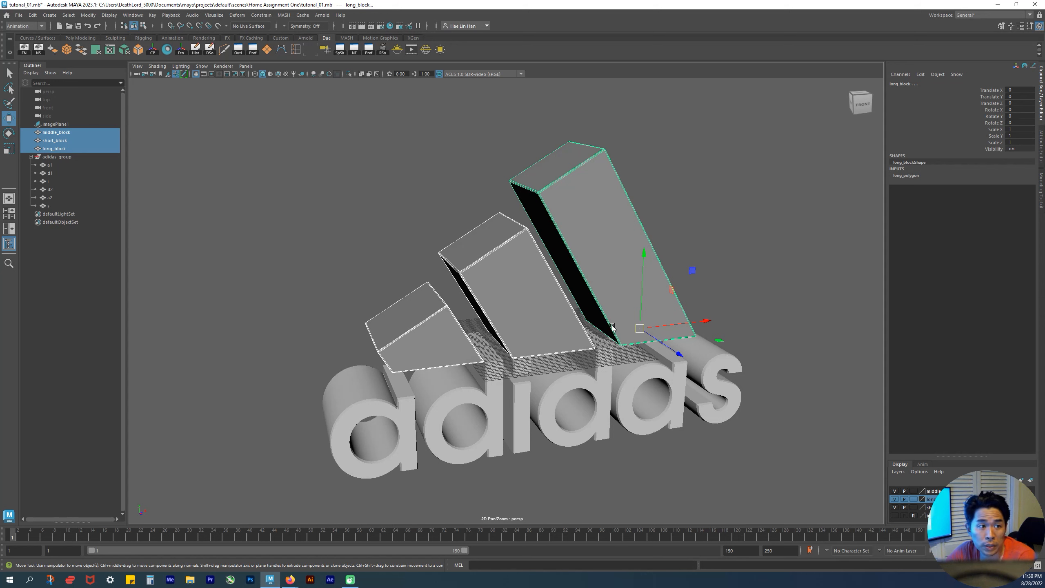
left_click_drag(415, 299, 429, 282, "alt")
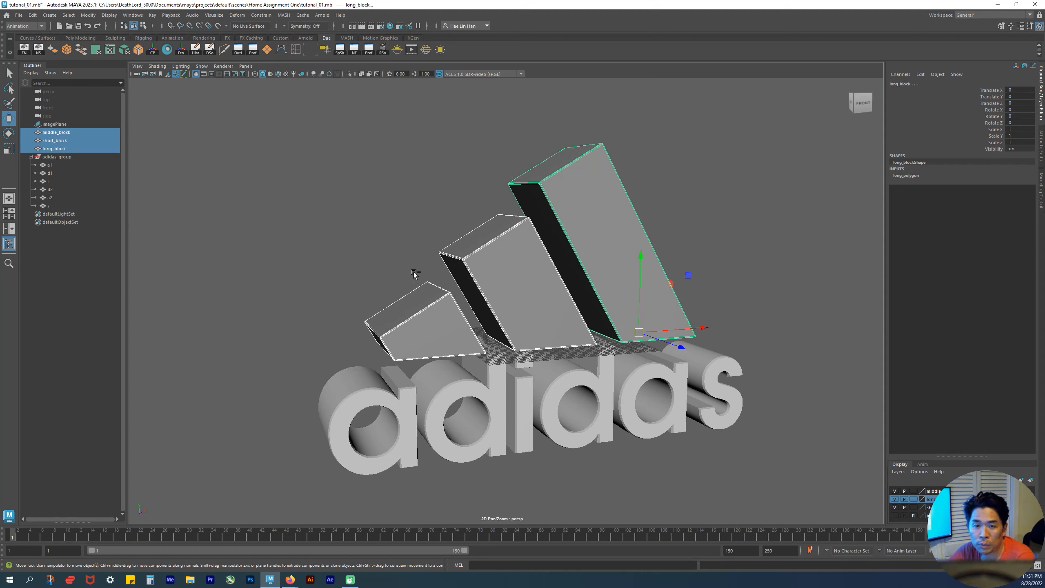
key("ctrl+g")
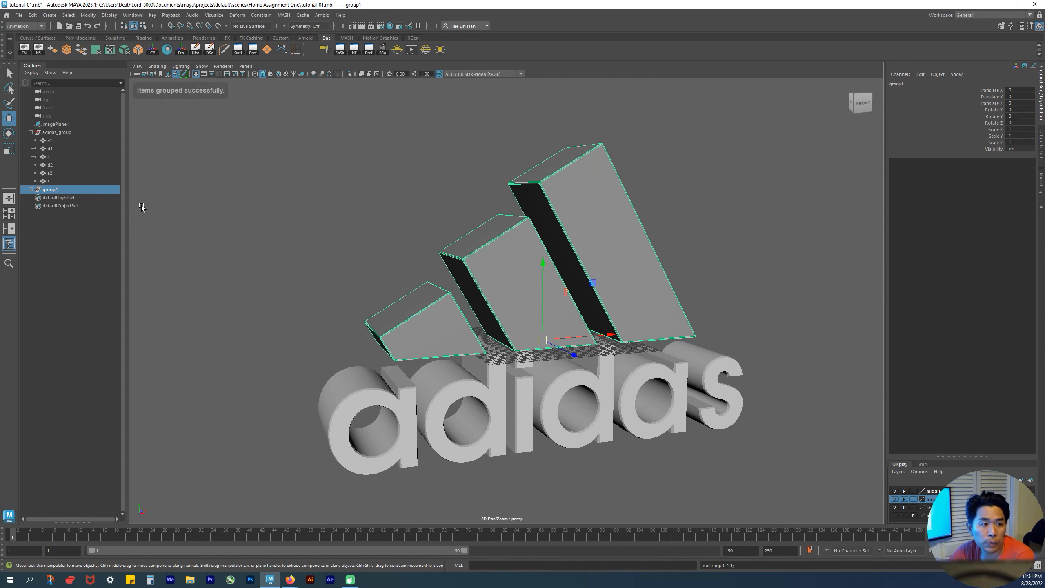
- Rename the new group of blocks as "adidas stripes"
left_click_drag(576, 322, 237, 241, "alt")
double_click(85, 189)
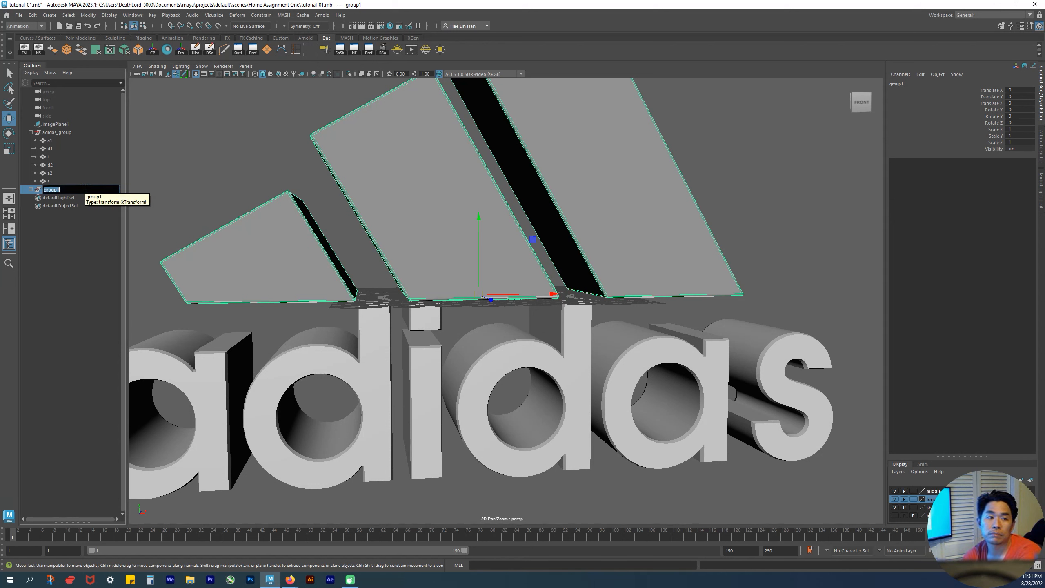
type("ad")
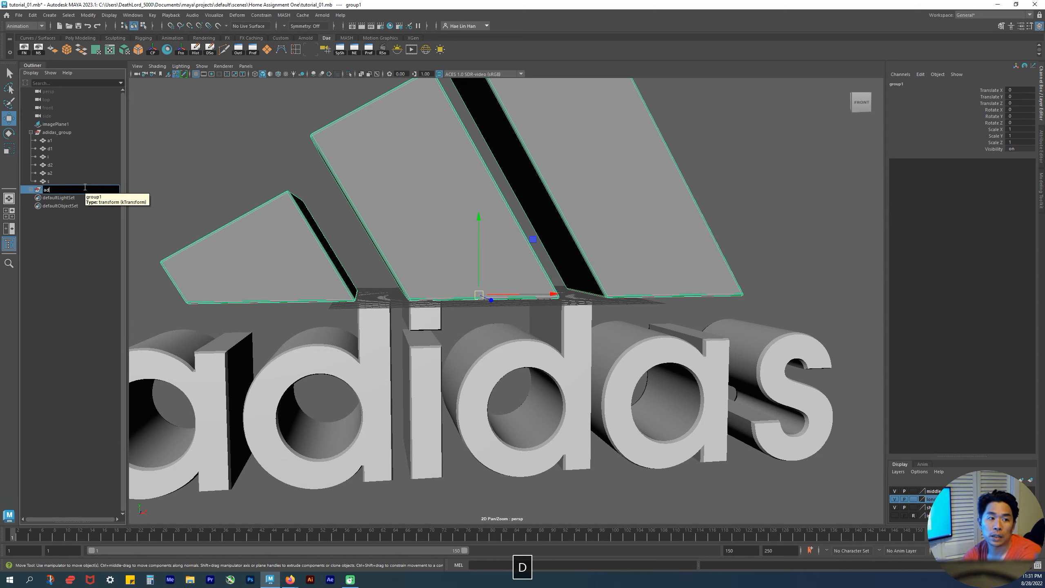
type("idas ")
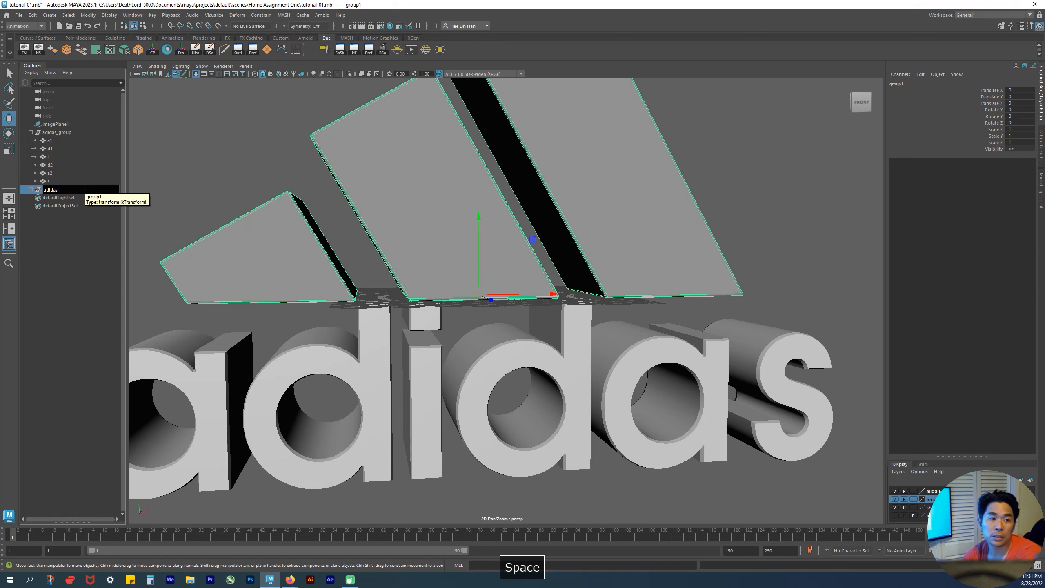
type("stripes")
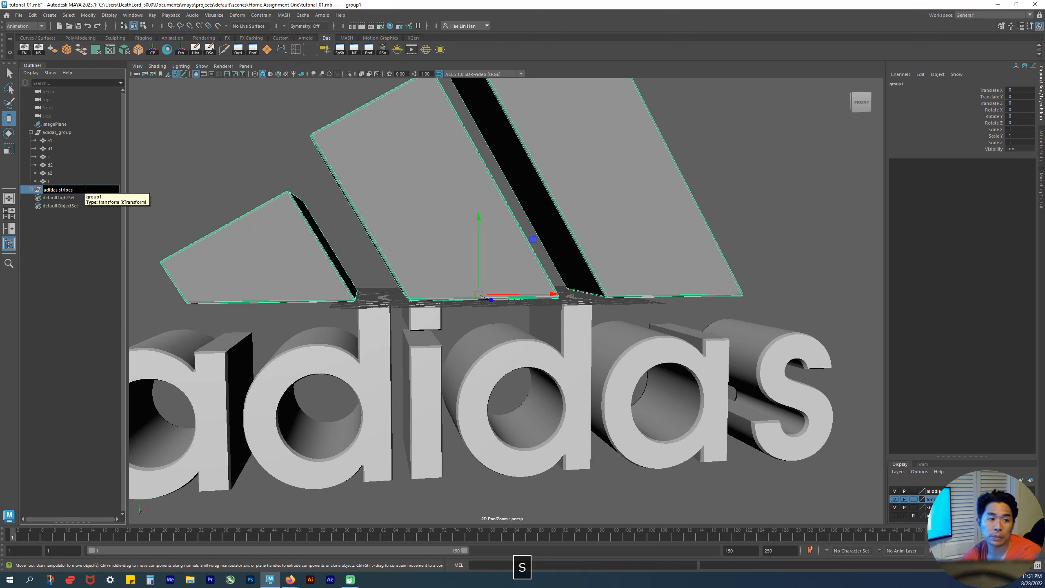
key("Return")
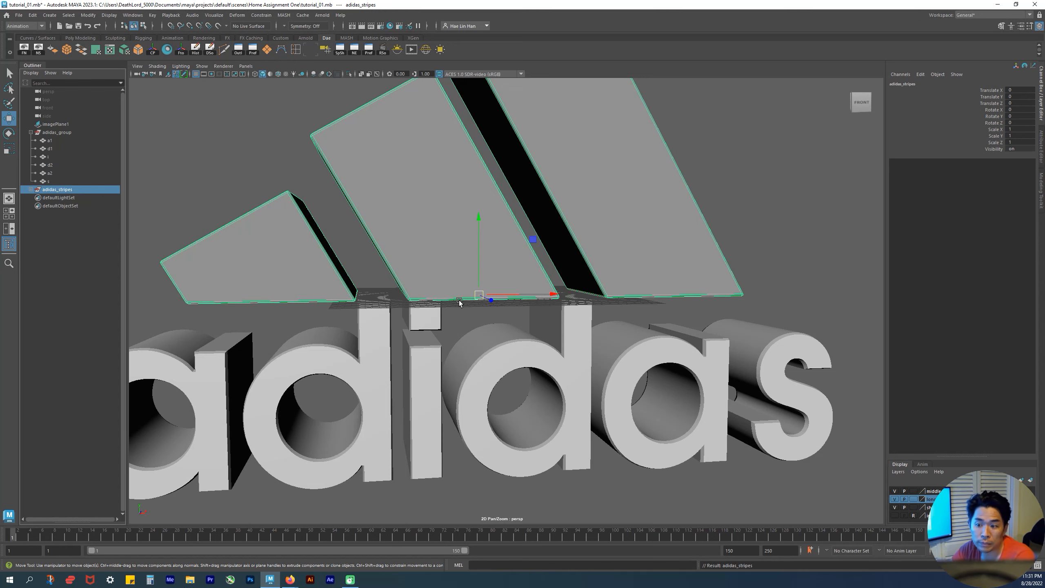
- Examine the stripes group and its pivot against the lettering in the front view, and return to the perspective view
left_click_drag(484, 323, 597, 354, "alt")
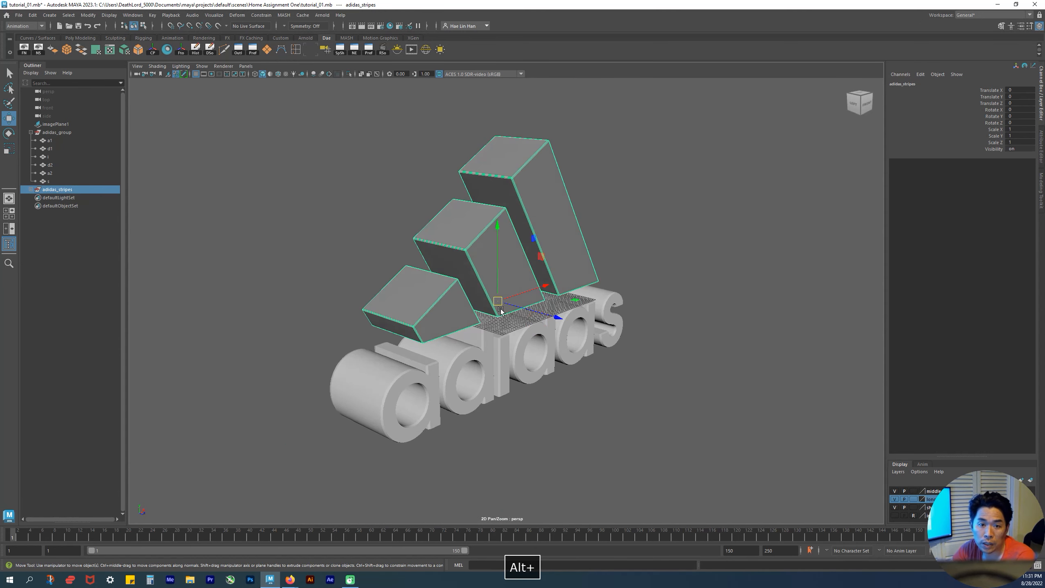
key("space")
key("space")
right_click_drag(449, 231, 675, 223, "alt")
middle_click_drag(335, 202, 445, 264, "alt")
right_click_drag(388, 163, 711, 242, "alt")
middle_click_drag(411, 117, 677, 368, "alt")
mouse_move(507, 350)
right_mouse_down("alt")
mouse_move(711, 399)
mouse_move(490, 353)
right_mouse_up("alt")
key("space")
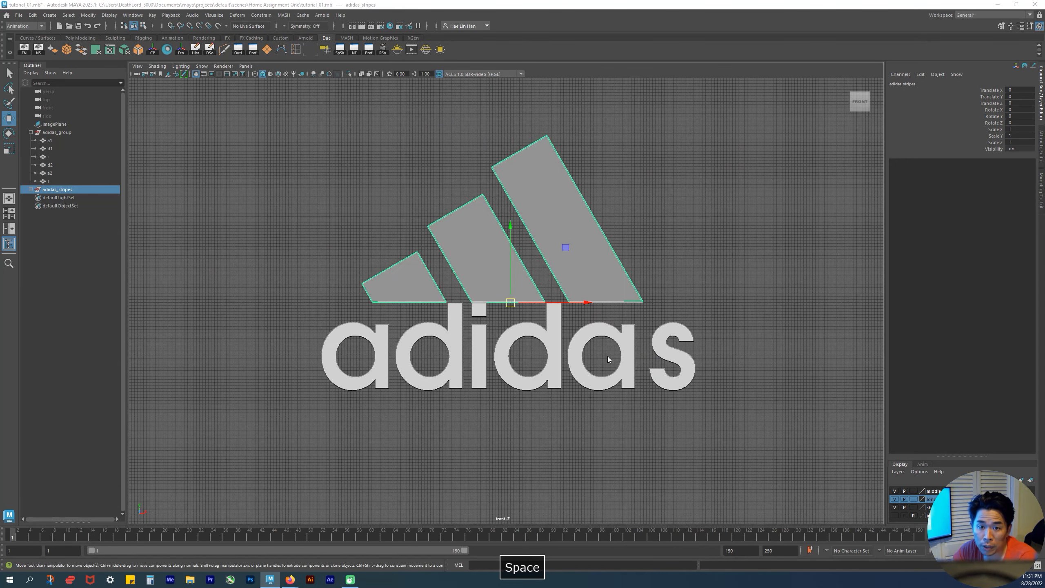
key("space")
right_click_drag(682, 420, 712, 446, "alt")
right_click_drag(704, 383, 515, 294, "alt")
key("space")
key("space")
key("space")
- Try rotating the stripes group about -15.28 degrees around its X axis and undo the rotation
key("e")
left_click_drag(581, 272, 523, 251, "alt")
key("z")
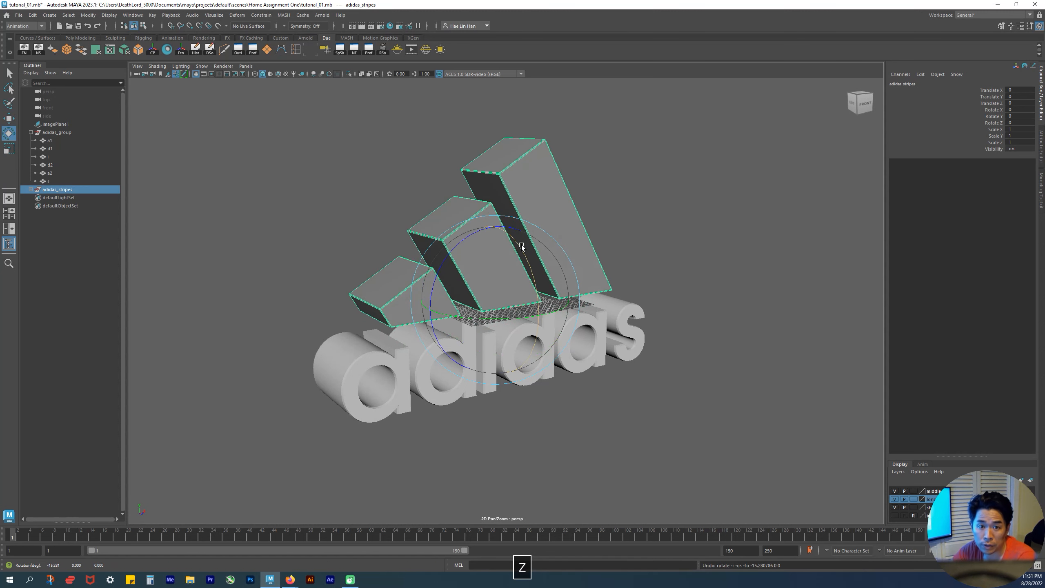
right_click_drag(628, 297, 523, 285, "alt")
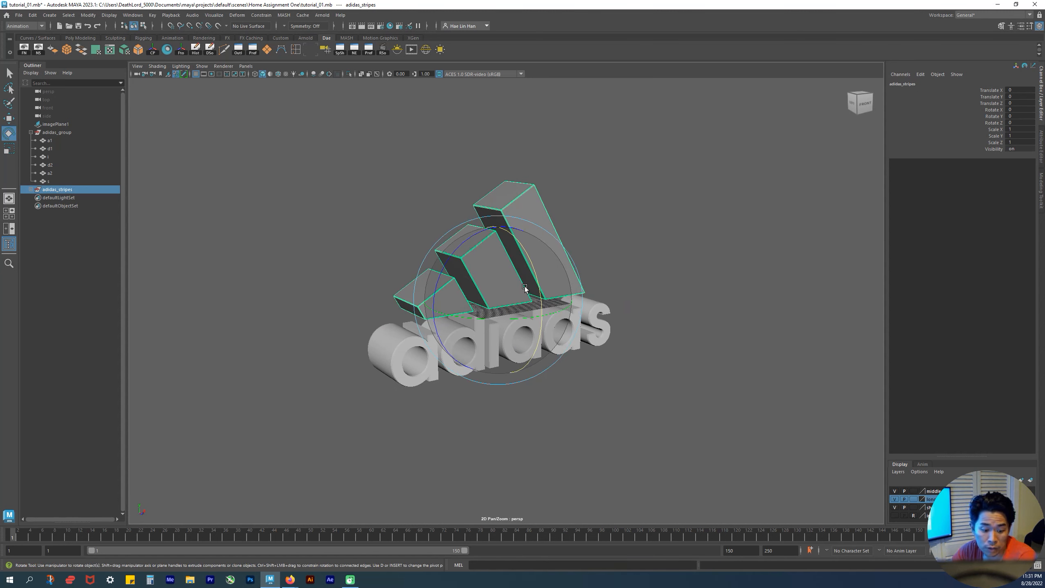